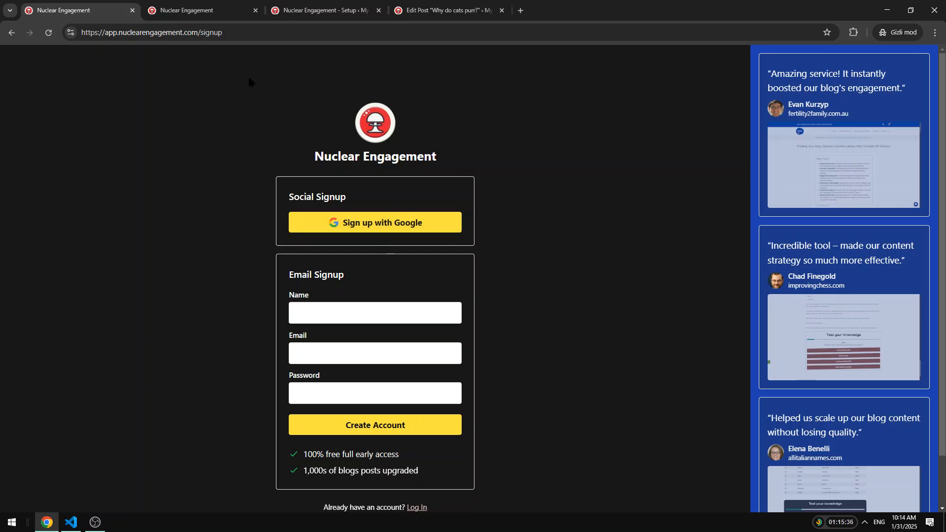
View the Nuclear Engagement account dashboard, the plugin download page and the plugin's Setup page on the WordPress site
left_click(204, 7)
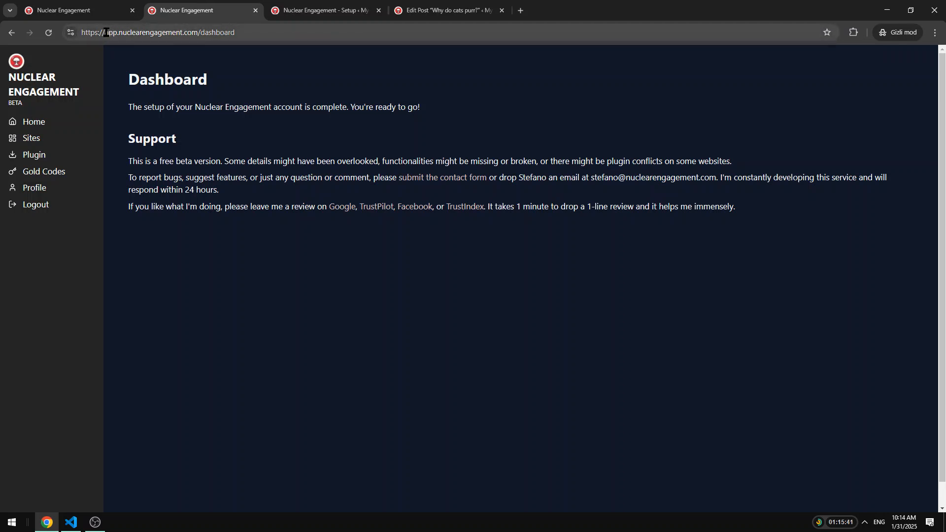
left_click(32, 154)
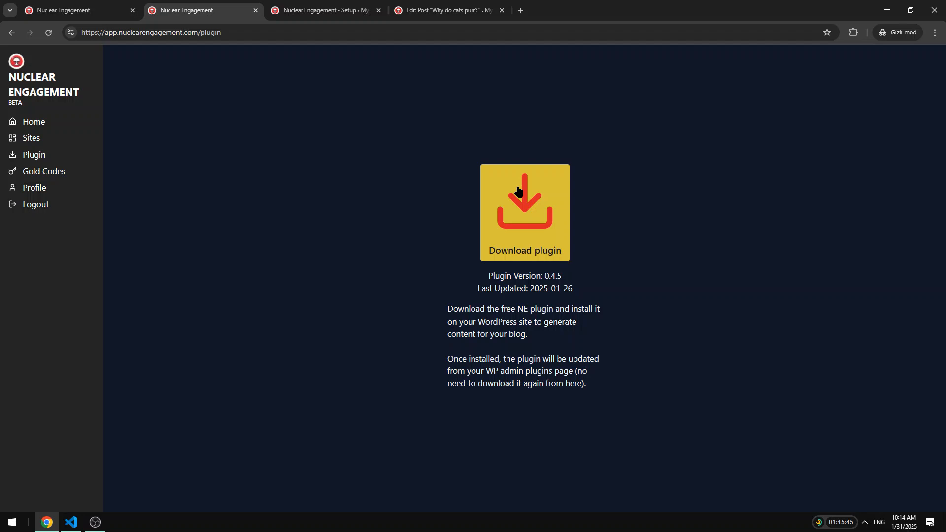
left_click(320, 6)
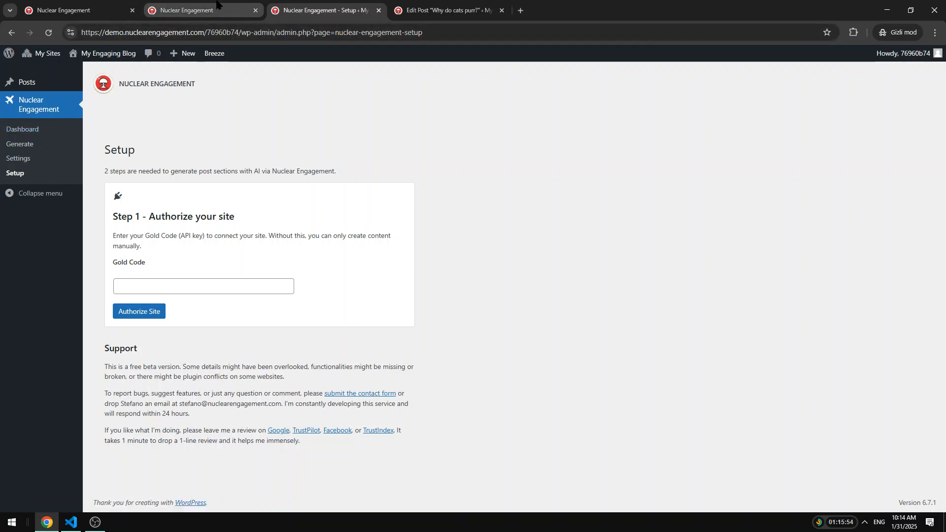
left_click(15, 177)
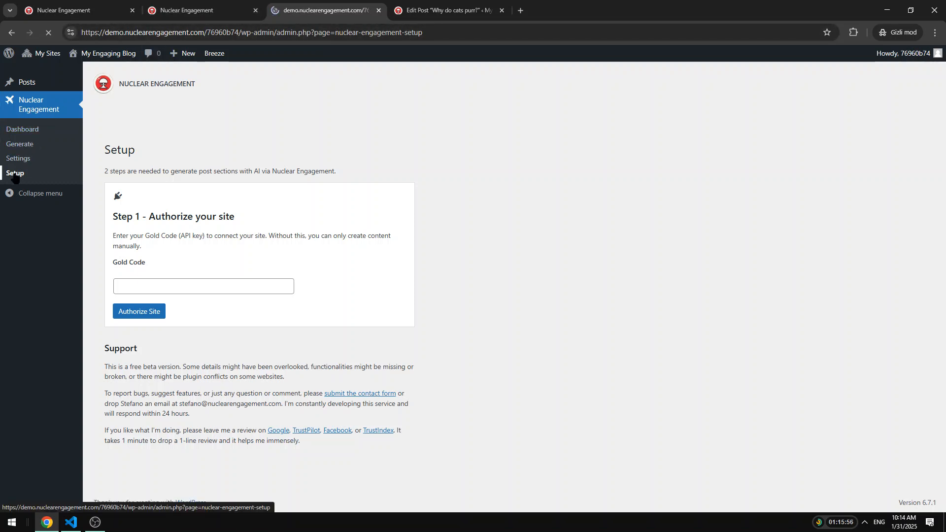
Create a new Gold Code named "test" in the Nuclear Engagement app account
left_click(187, 4)
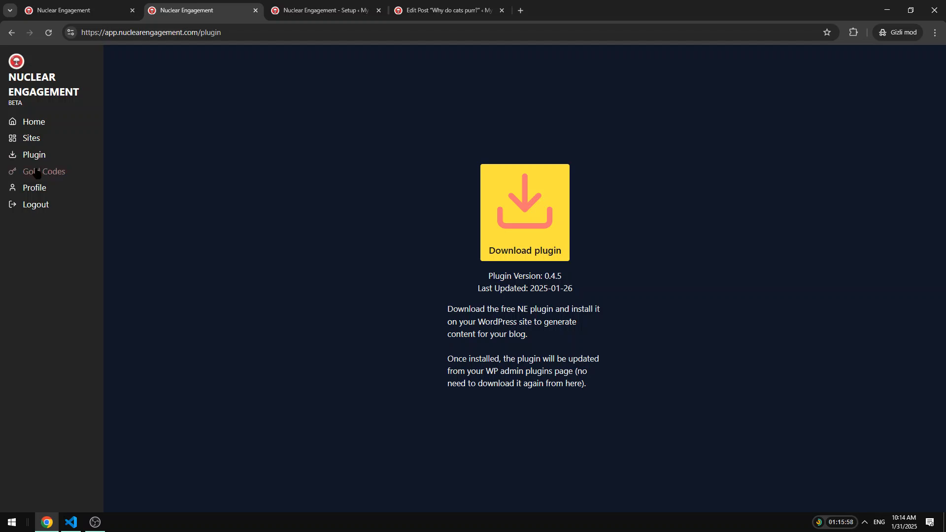
left_click(34, 170)
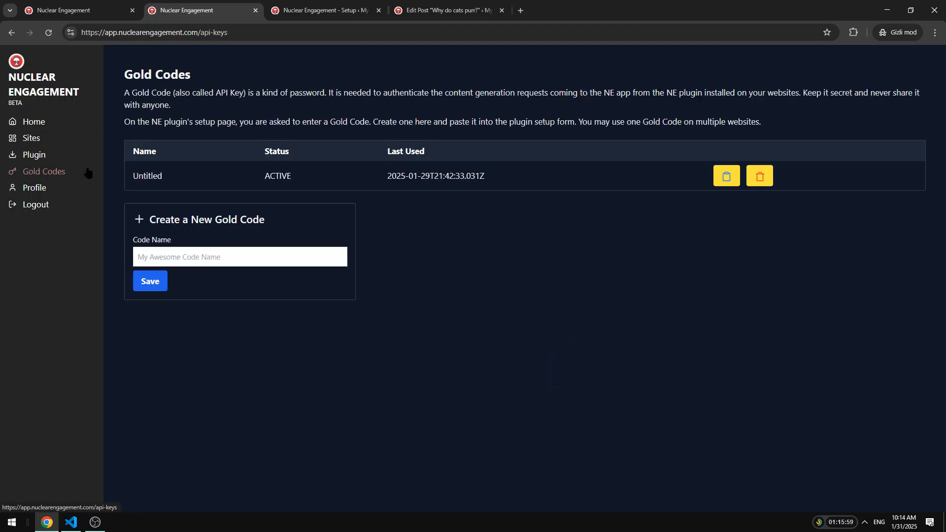
left_click(181, 252)
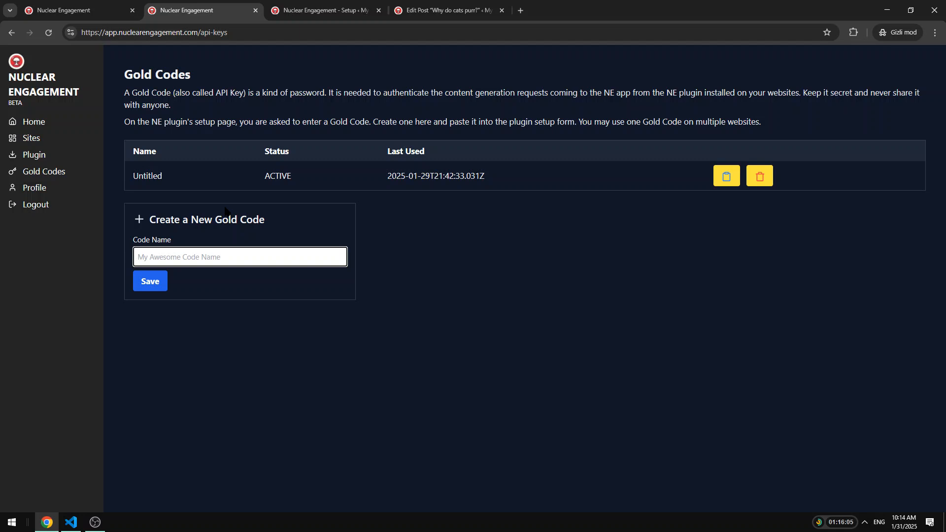
type("test")
left_click(154, 279)
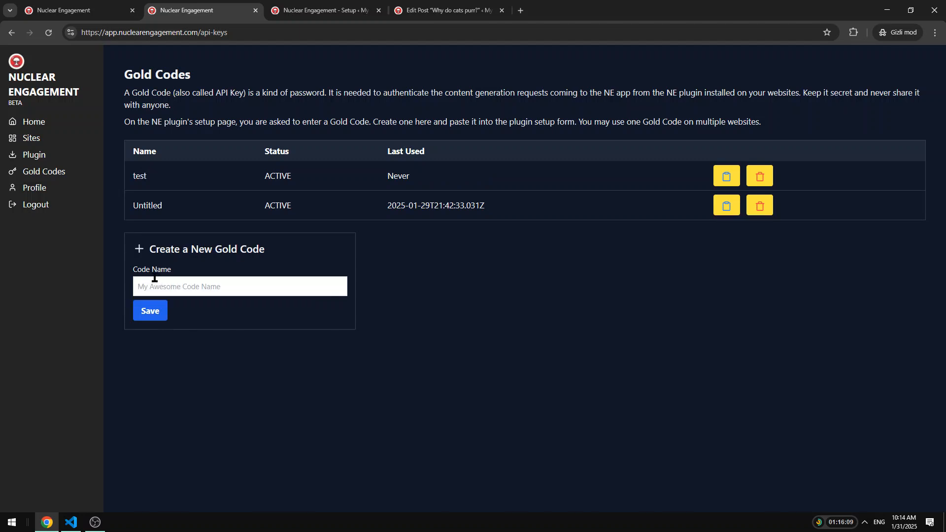
Copy the "test" Gold Code (API key), paste it into the WordPress plugin setup's Gold Code field and authorize the site
left_click(726, 178)
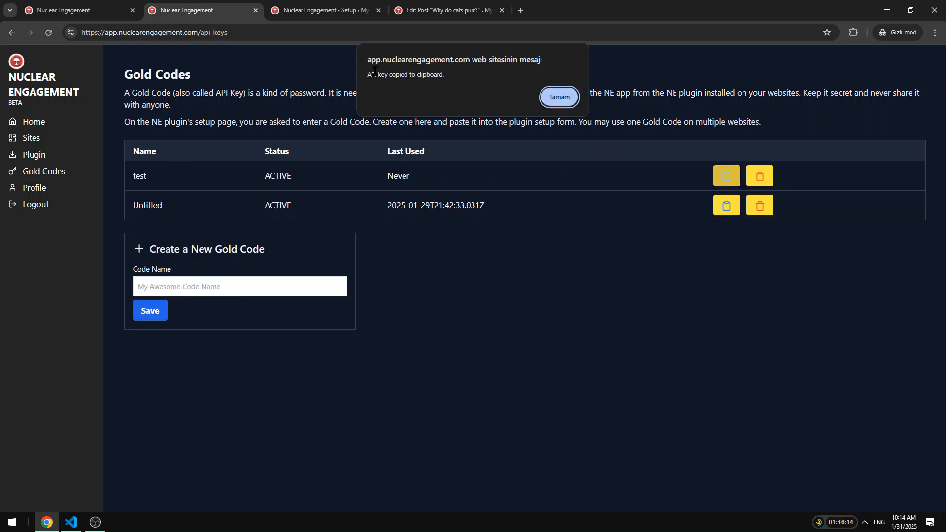
left_click(560, 97)
left_click(320, 10)
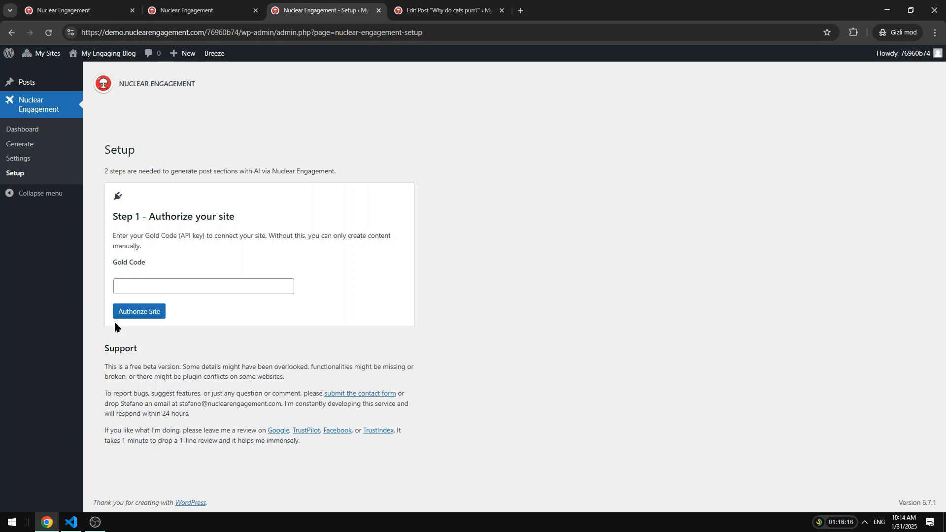
left_click(131, 283)
key("ctrl+v")
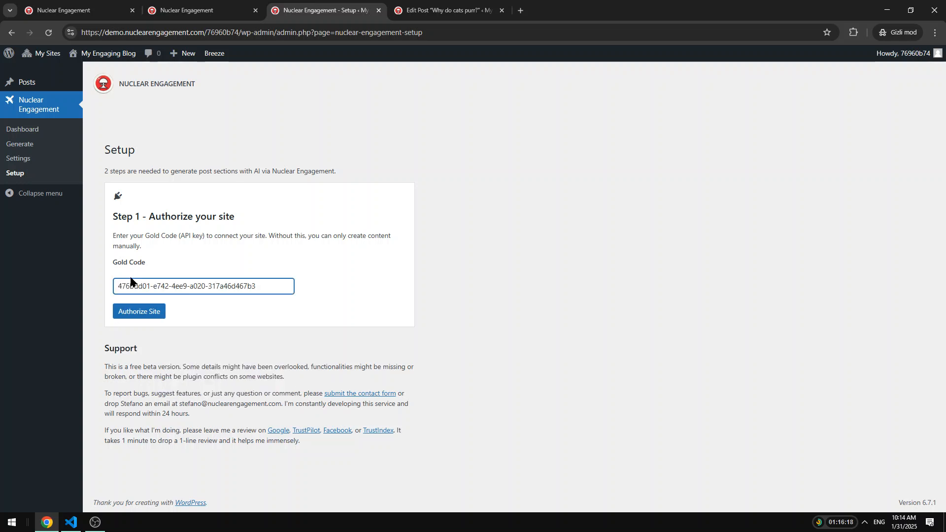
left_click(127, 313)
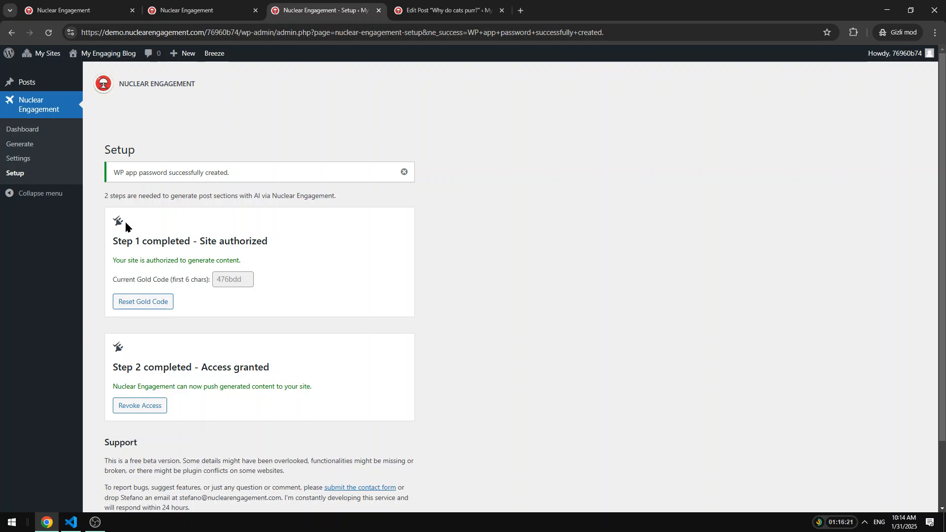
left_click_drag(110, 242, 270, 232)
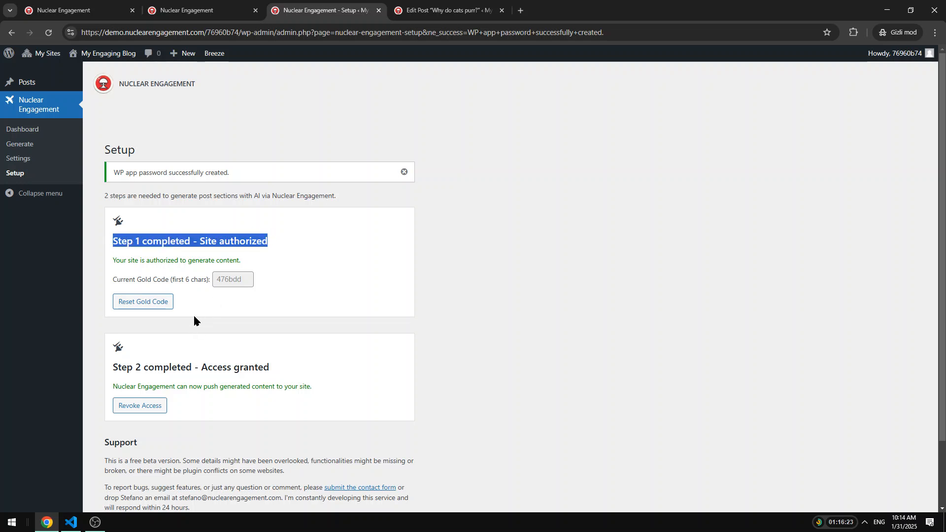
left_click_drag(125, 364, 311, 363)
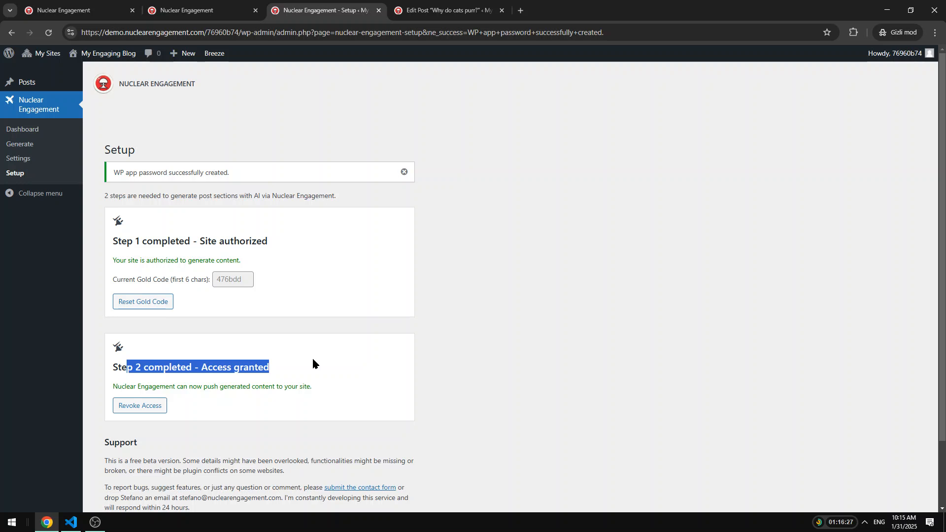
left_click(87, 203)
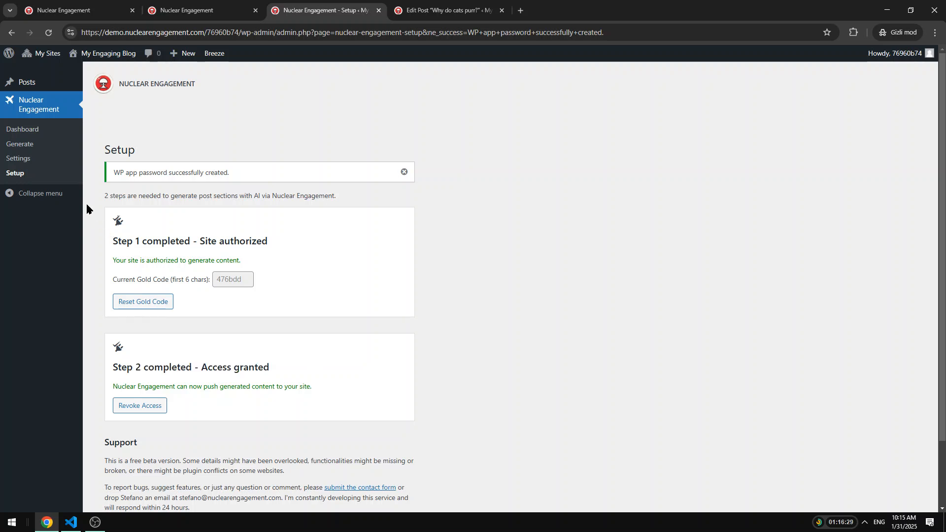
Examine the plugin dashboard's post inventory of quizzes and summaries, first as an overview and by category
left_click(22, 131)
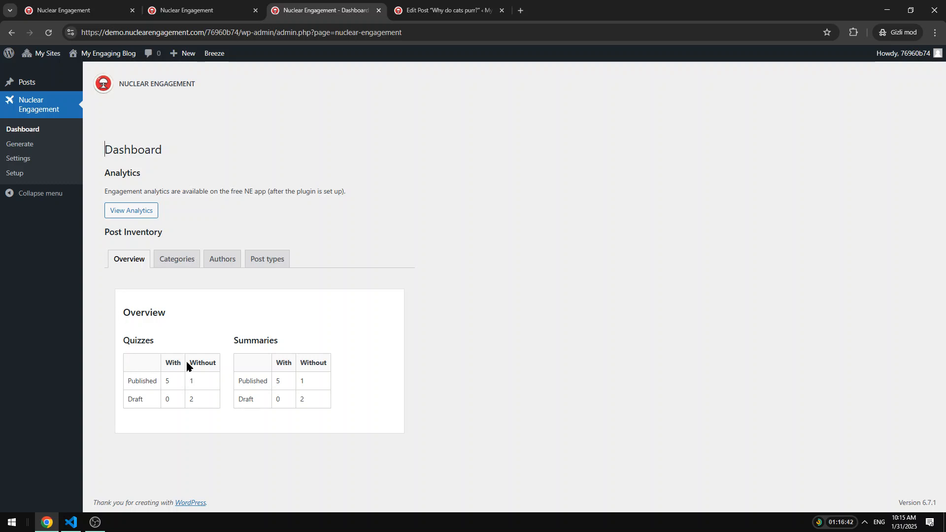
left_click_drag(135, 341, 147, 341)
left_click_drag(234, 342, 288, 342)
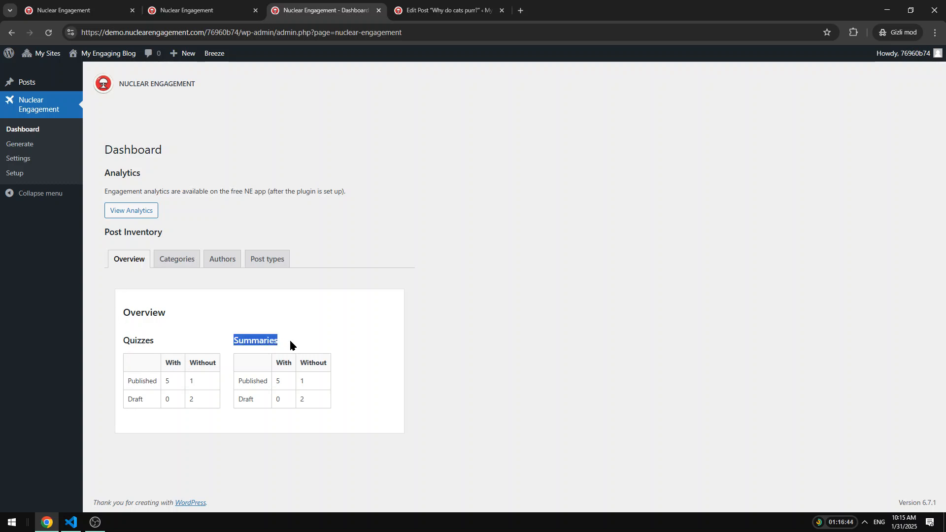
left_click(167, 362)
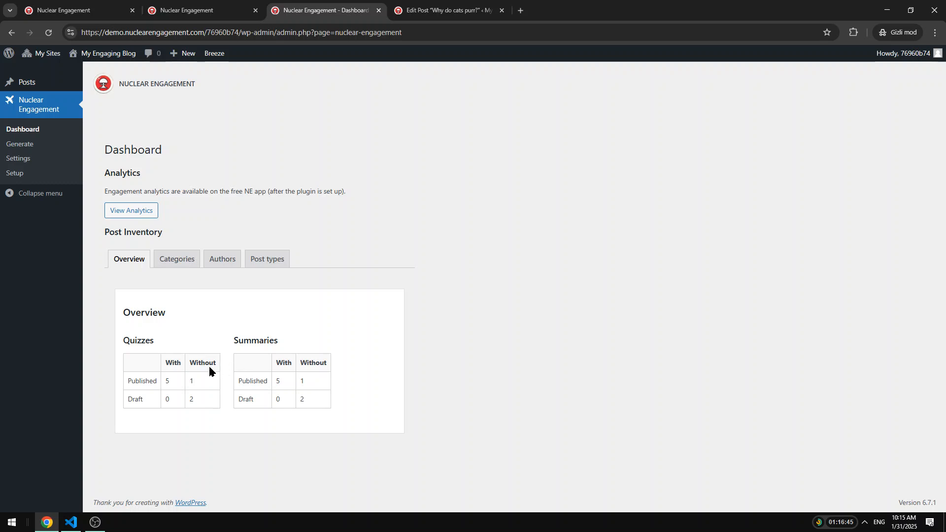
left_click_drag(190, 363, 212, 365)
left_click_drag(308, 363, 321, 365)
left_click(160, 257)
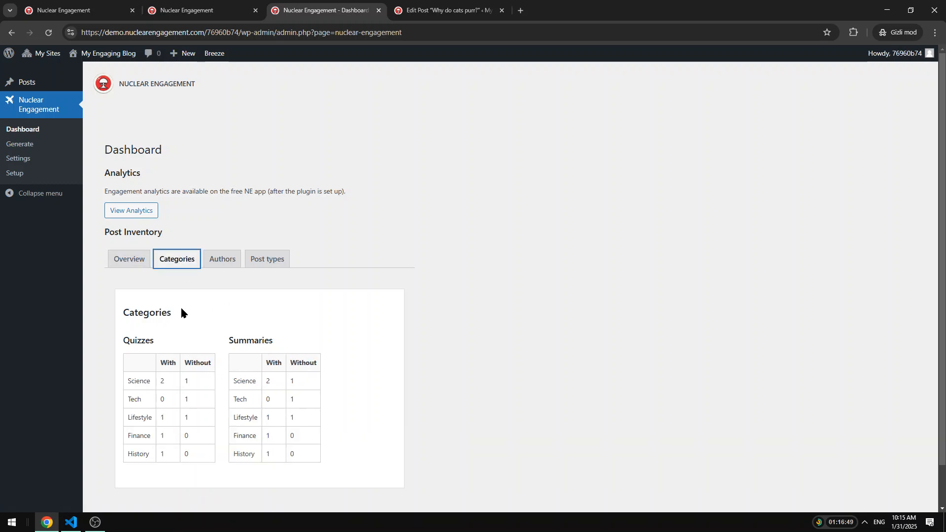
scroll(173, 335, "down", 1)
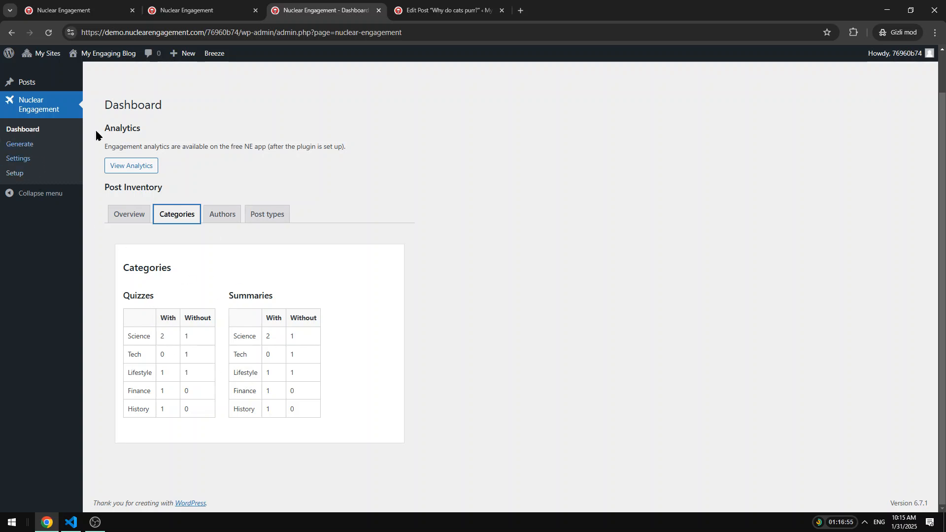
Inspect the Quiz and Summary sections of the post "Why do cats purr?" in the post editor
left_click(443, 10)
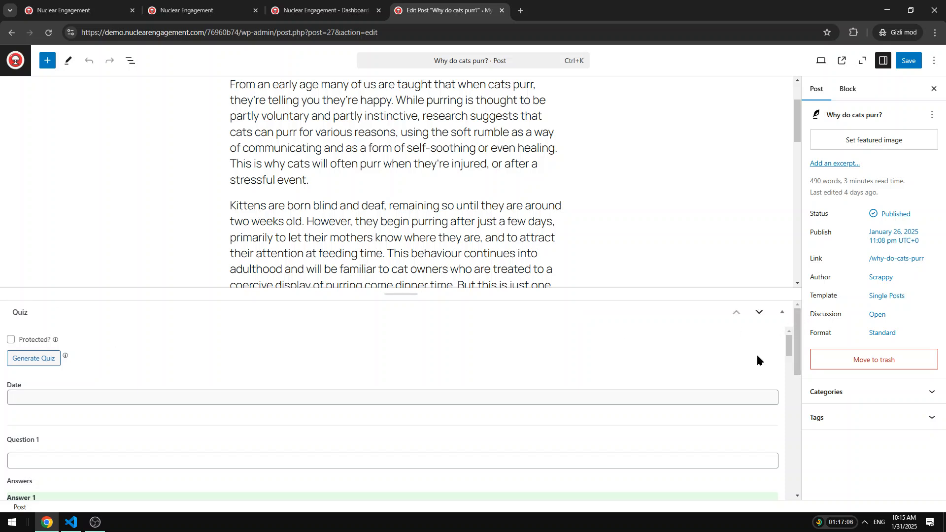
left_click_drag(798, 344, 789, 468)
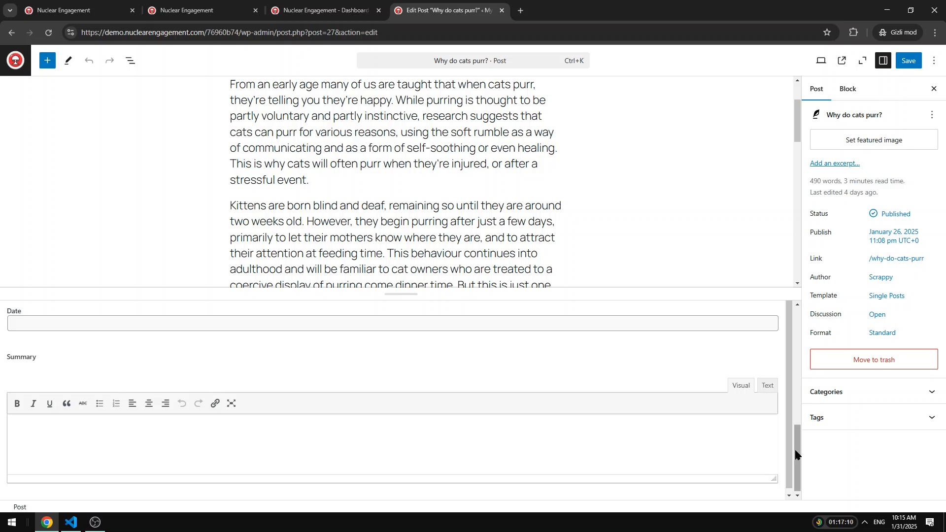
left_click_drag(798, 453, 799, 375)
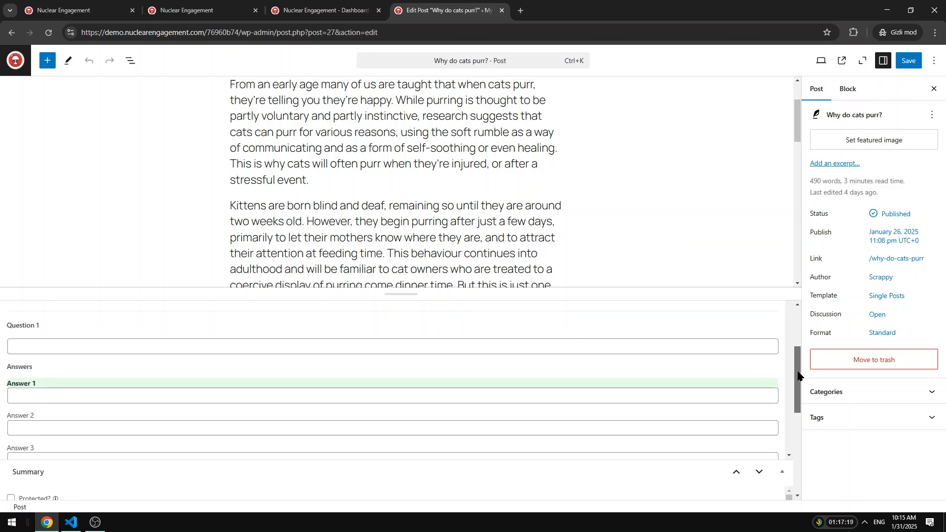
left_click(132, 341)
left_click(816, 442)
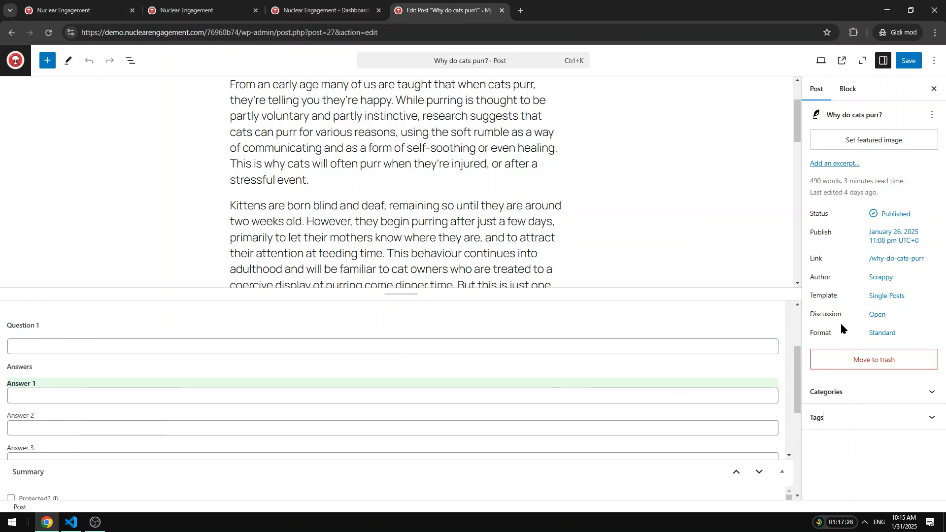
Bulk-generate quizzes for posts of all statuses, categories and authors, with both regeneration options off
left_click(349, 13)
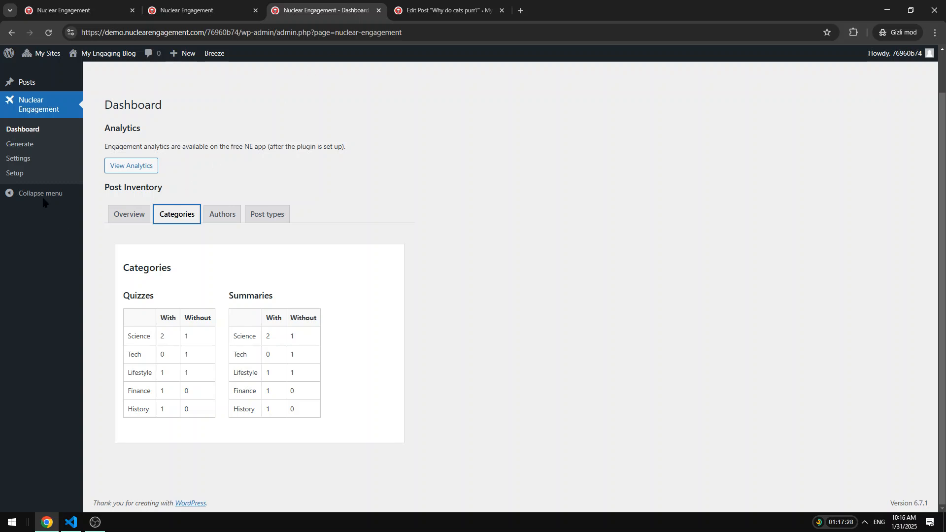
left_click(21, 144)
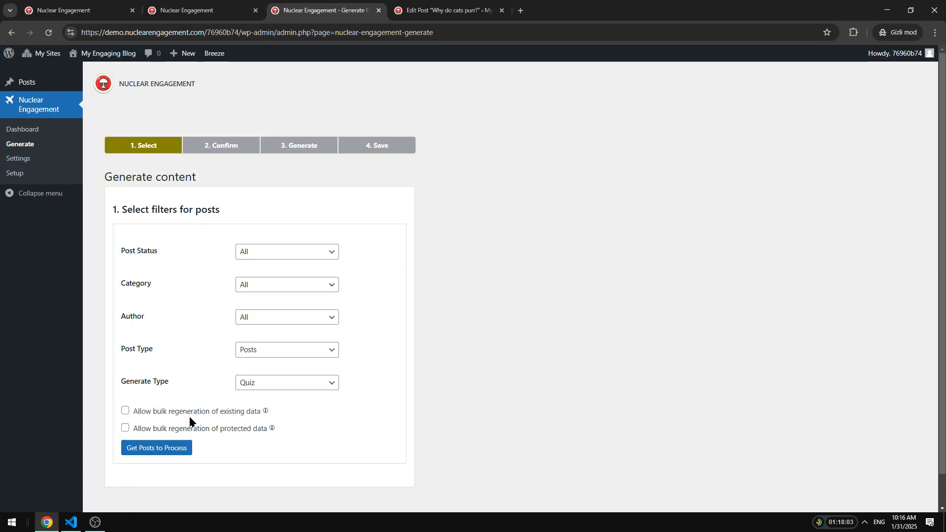
left_click(168, 445)
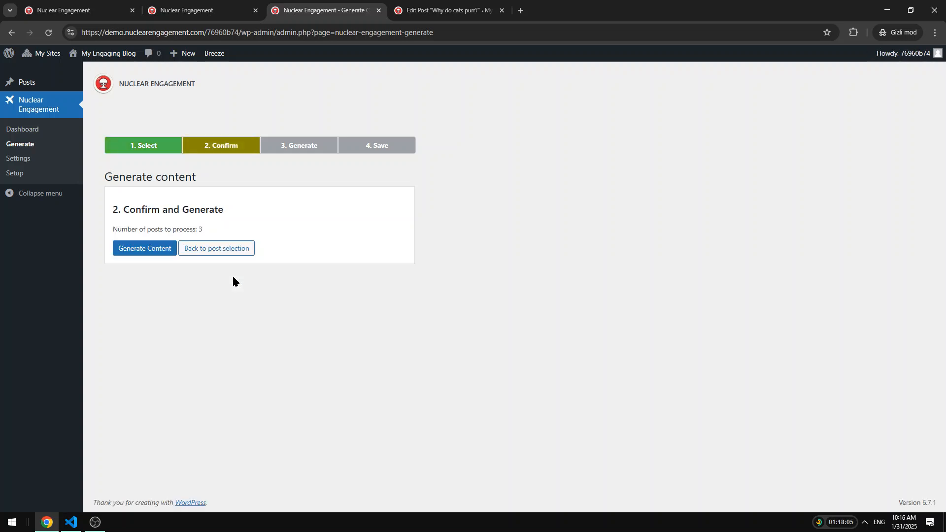
left_click_drag(202, 228, 113, 228)
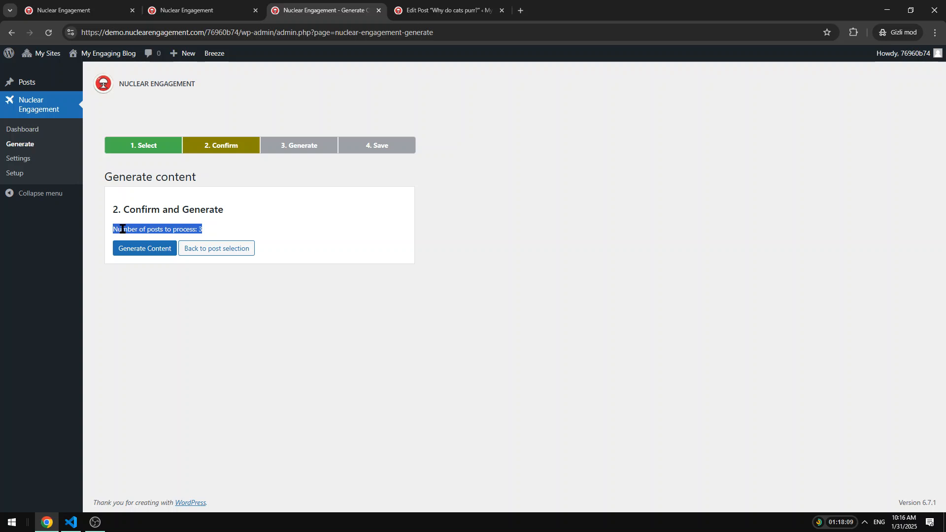
left_click(123, 228)
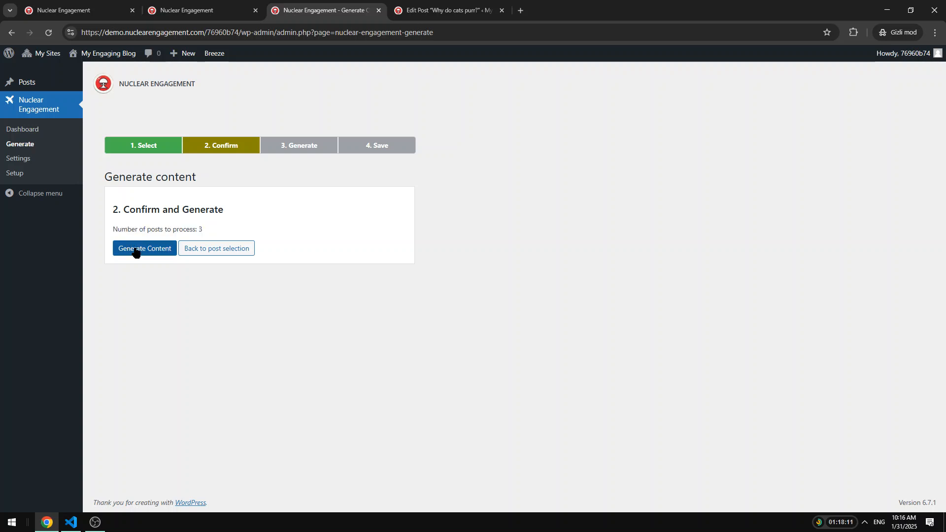
left_click(136, 251)
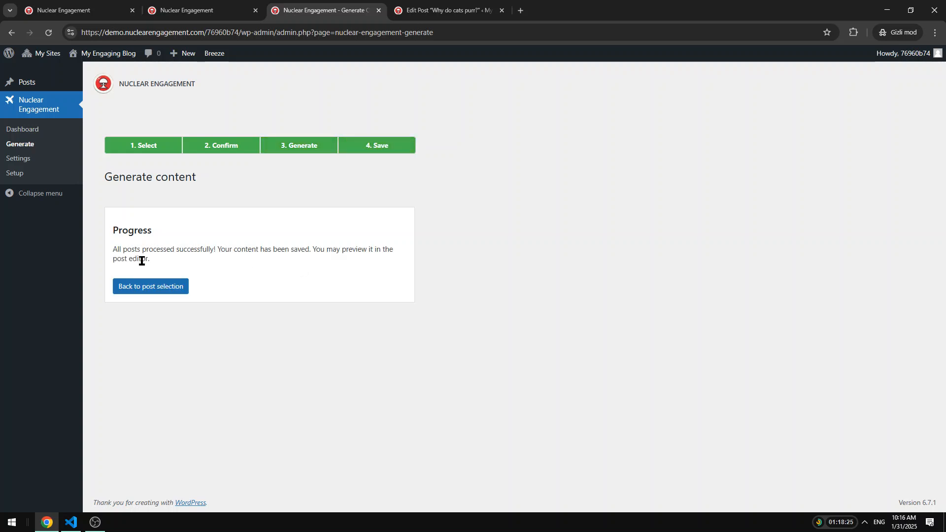
Check the generated quiz questions and the Summary section of "Why do cats purr?", returning to the content generation page
left_click(217, 9)
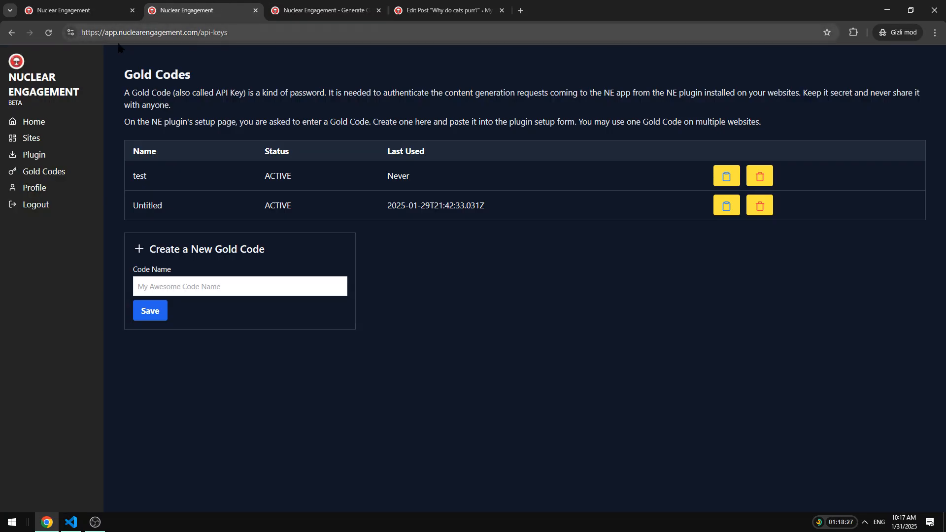
left_click(343, 2)
left_click(434, 10)
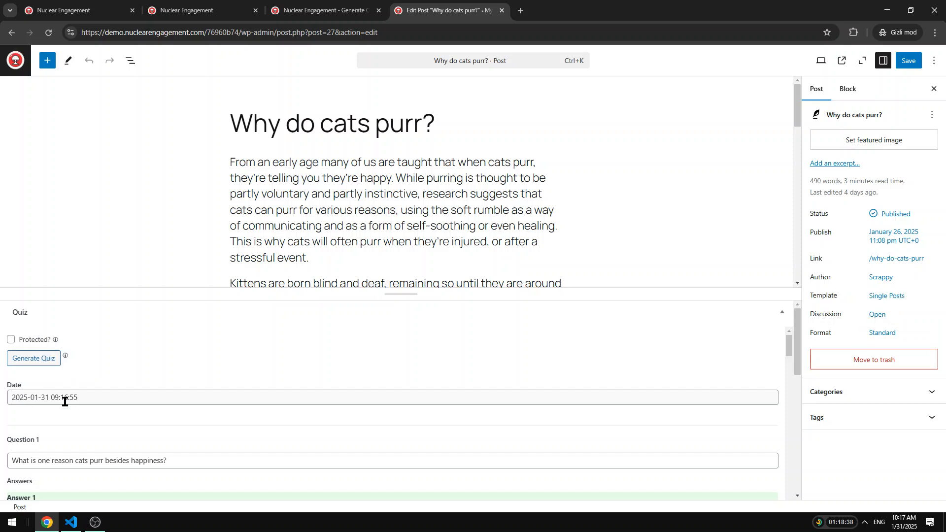
left_click_drag(790, 351, 765, 530)
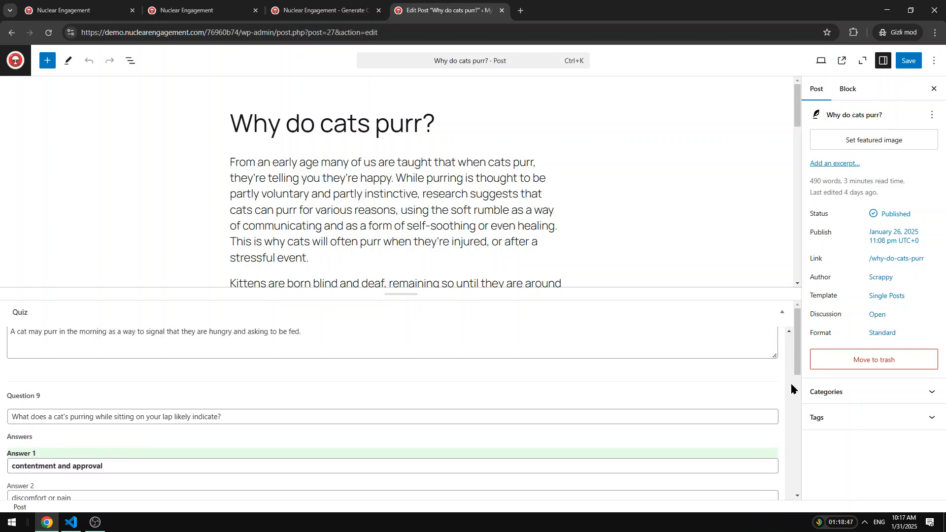
left_click_drag(791, 387, 811, 486)
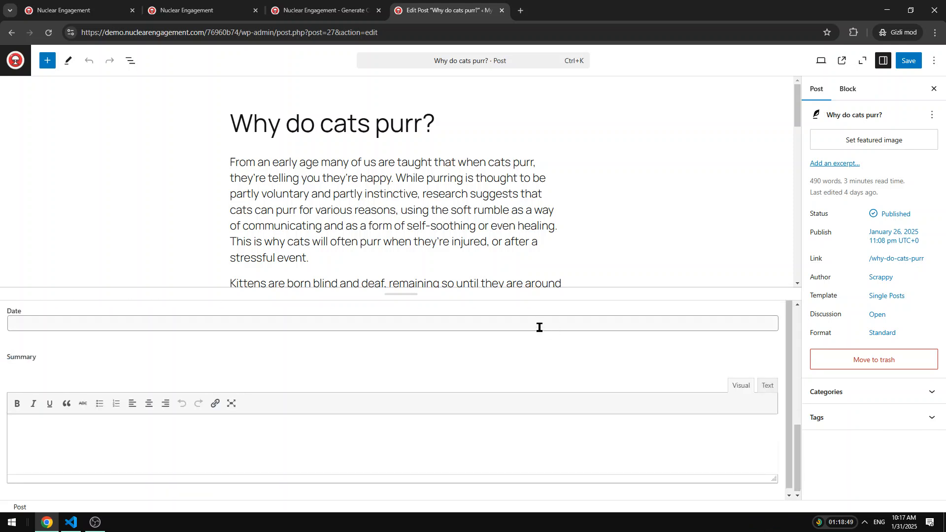
left_click(258, 4)
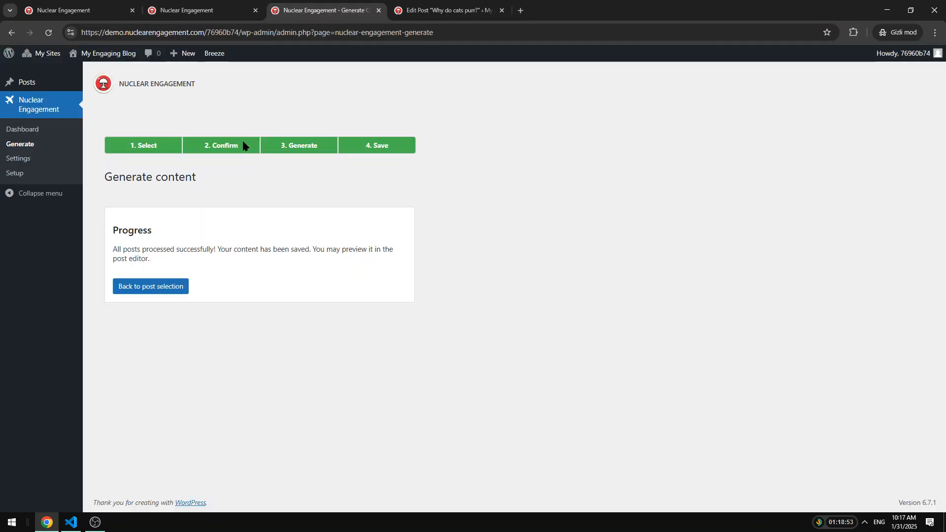
Return to the post selection for content generation and set the generate type to Summary
left_click(148, 286)
left_click(268, 382)
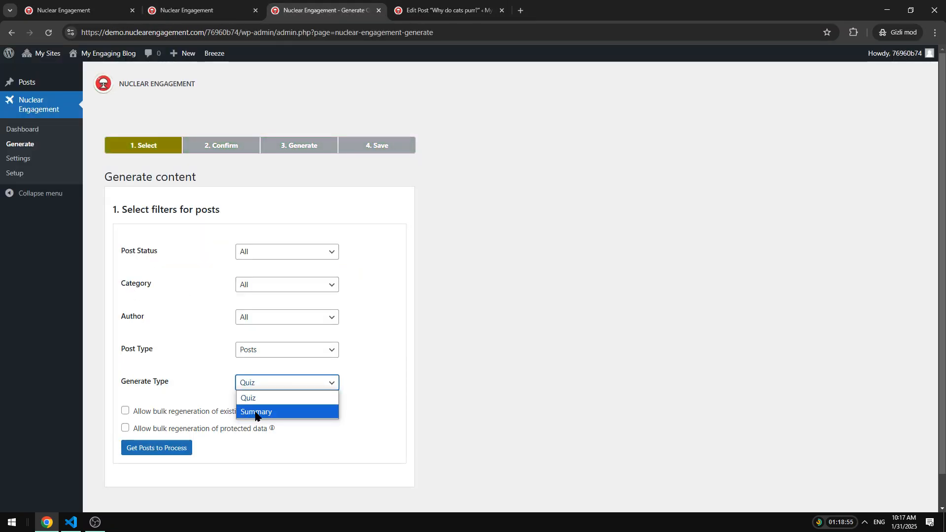
left_click(256, 413)
scroll(403, 423, "down", 2)
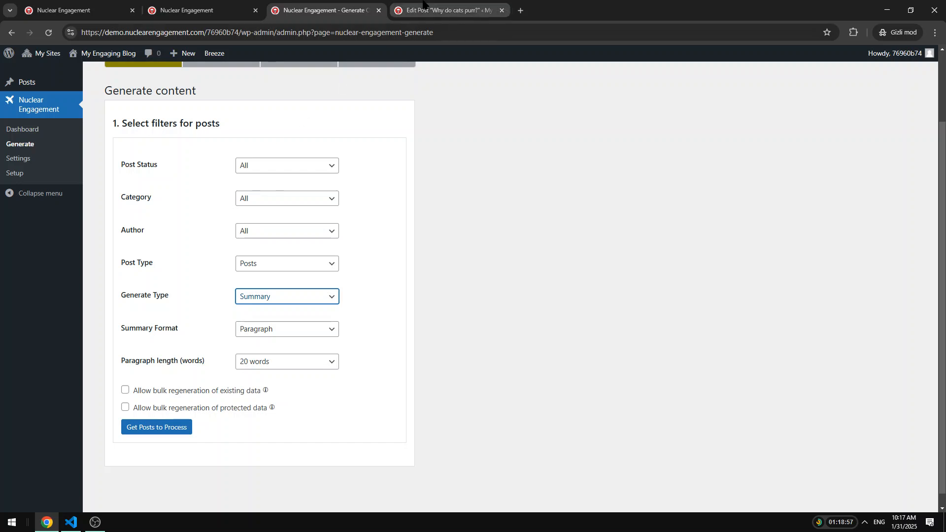
Generate a summary for the post "Why do cats purr?" in the post editor and bring its text into view
left_click(443, 10)
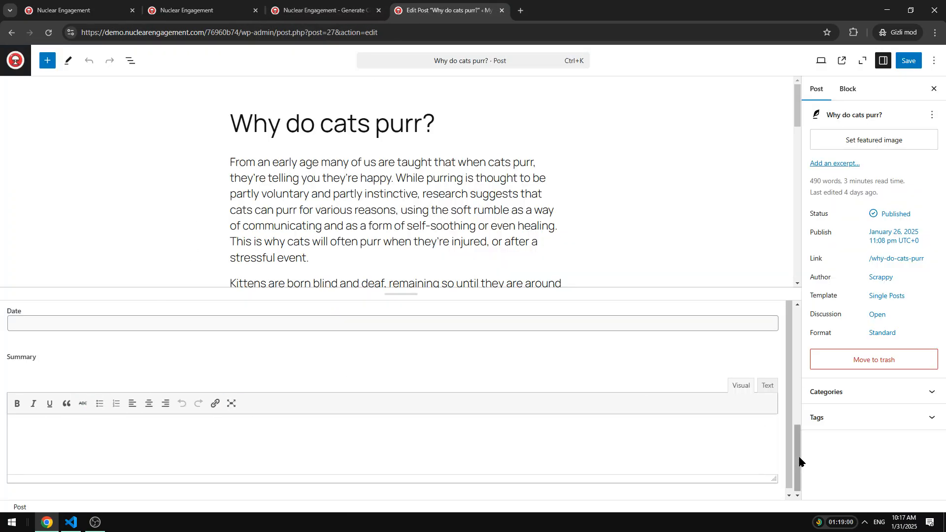
left_click_drag(797, 485, 804, 425)
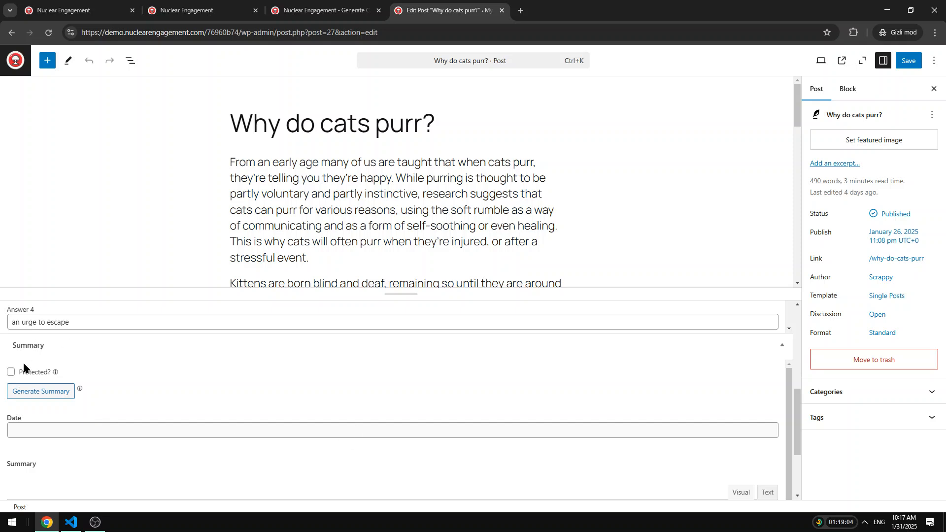
left_click(32, 391)
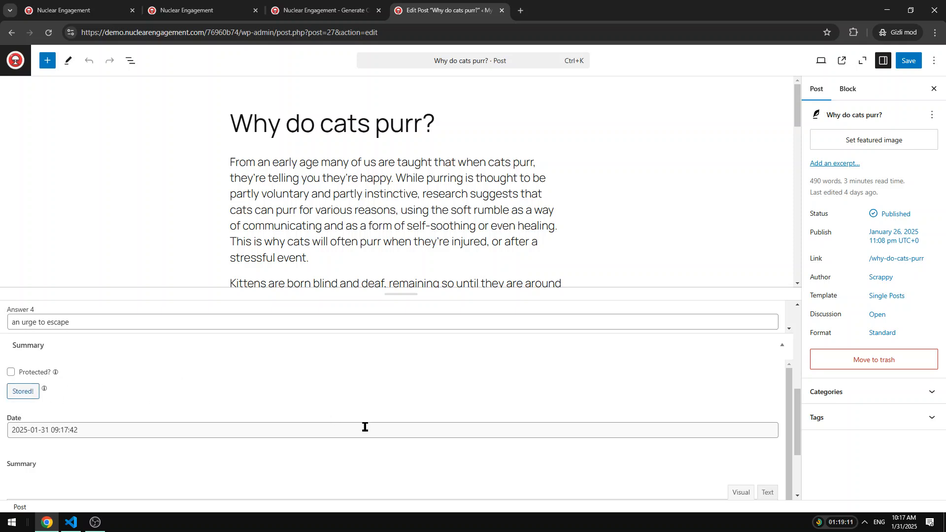
scroll(795, 383, "down", 3)
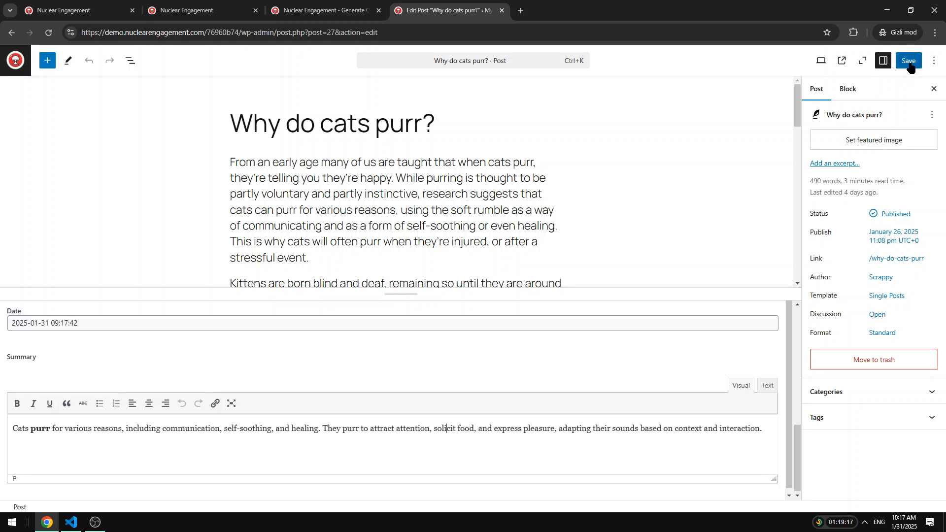
View the published post "Why do cats purr?" and examine its Key Facts summary above the article
left_click(841, 61)
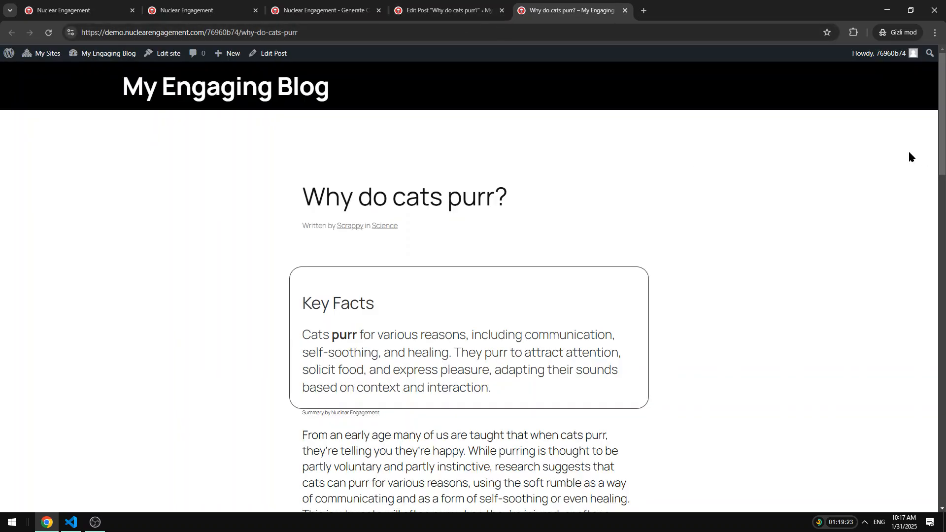
scroll(944, 146, "down", 1)
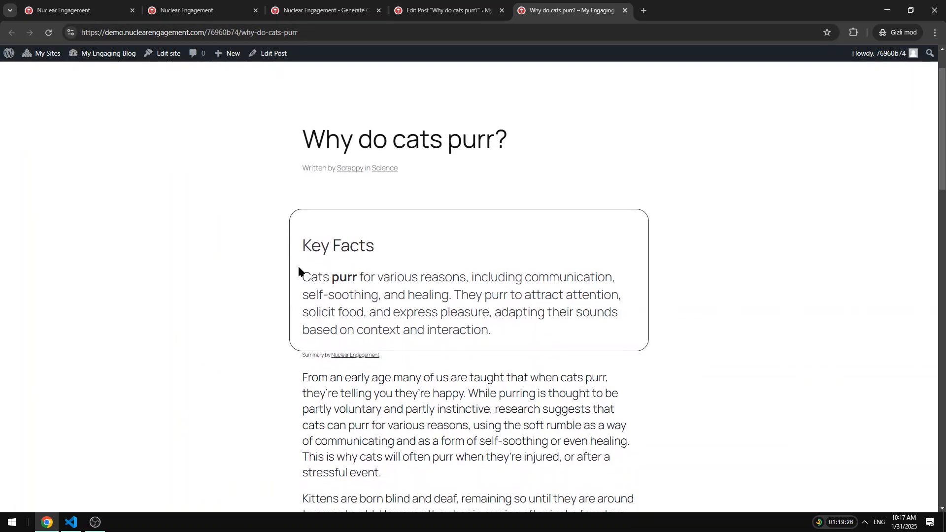
left_click_drag(300, 248, 517, 338)
left_click(678, 302)
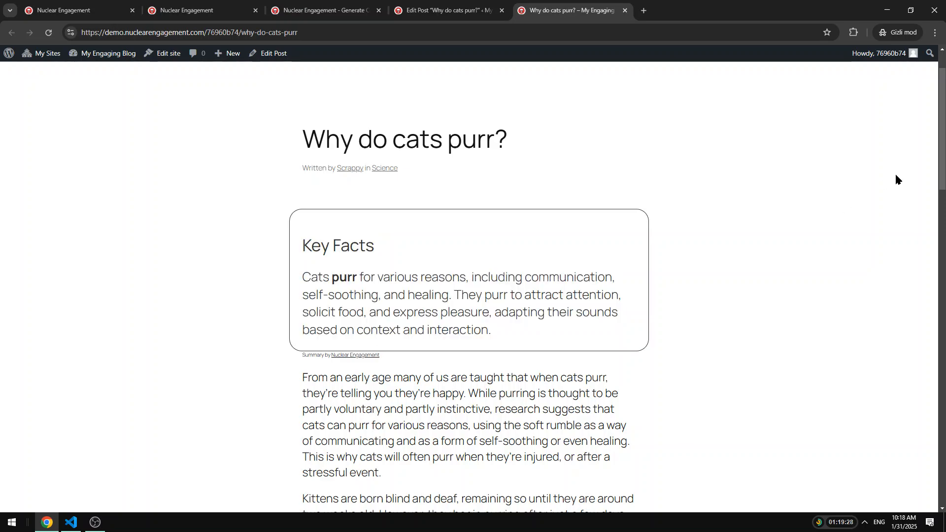
Answer the first "Test your knowledge" quiz question with "to communicate with dogs" and advance to the second question
left_click_drag(944, 140, 909, 397)
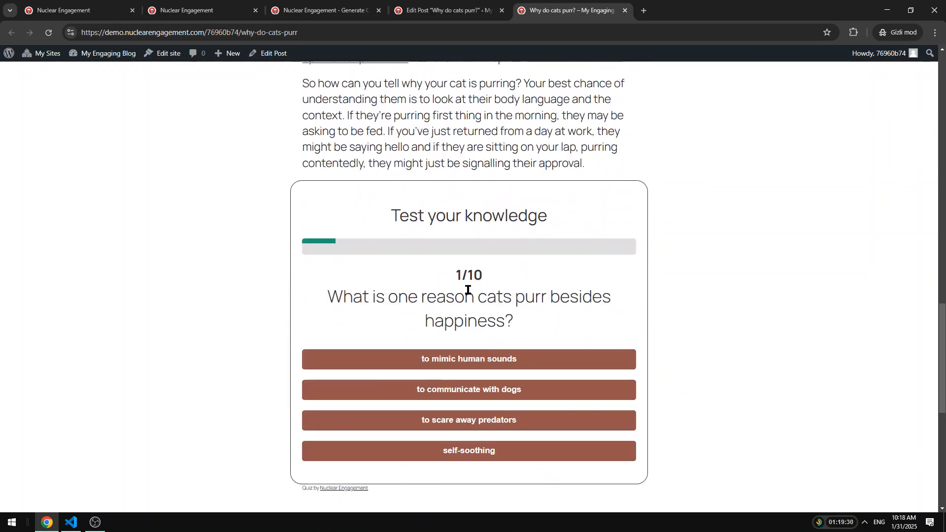
left_click(498, 389)
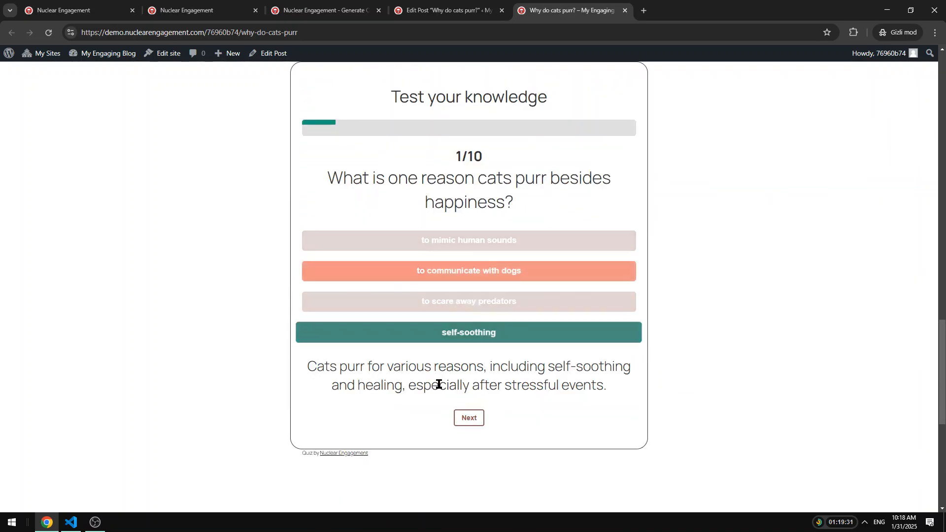
left_click(468, 417)
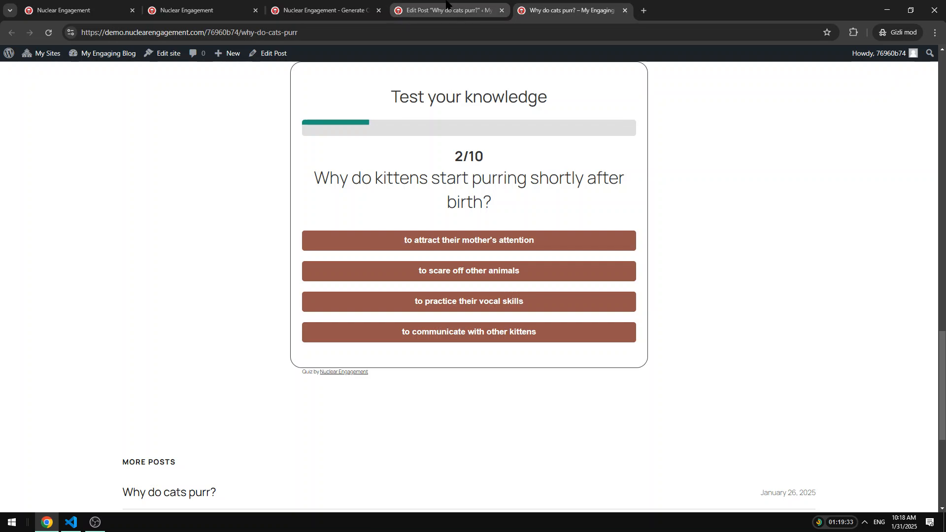
scroll(917, 304, "up", 7)
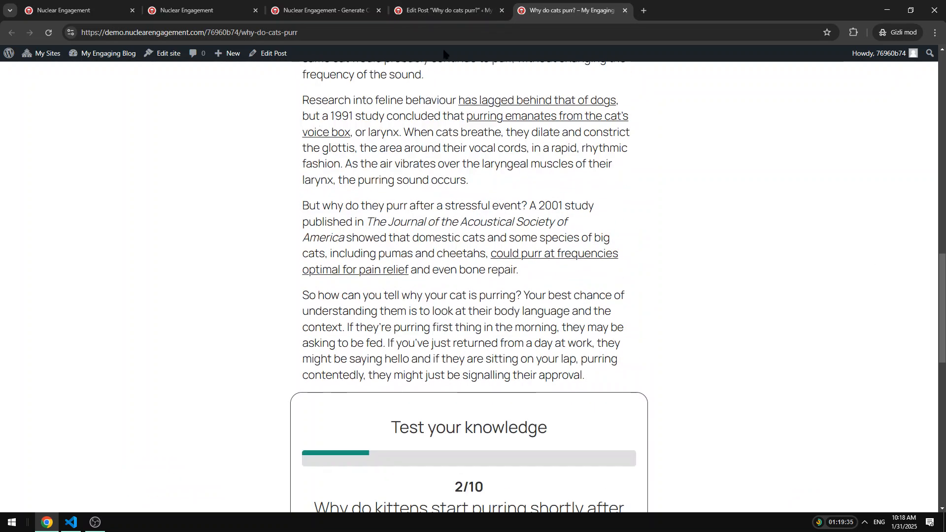
In the plugin's Placement settings, set the summary to display before post content and the quiz after post content
left_click(441, 10)
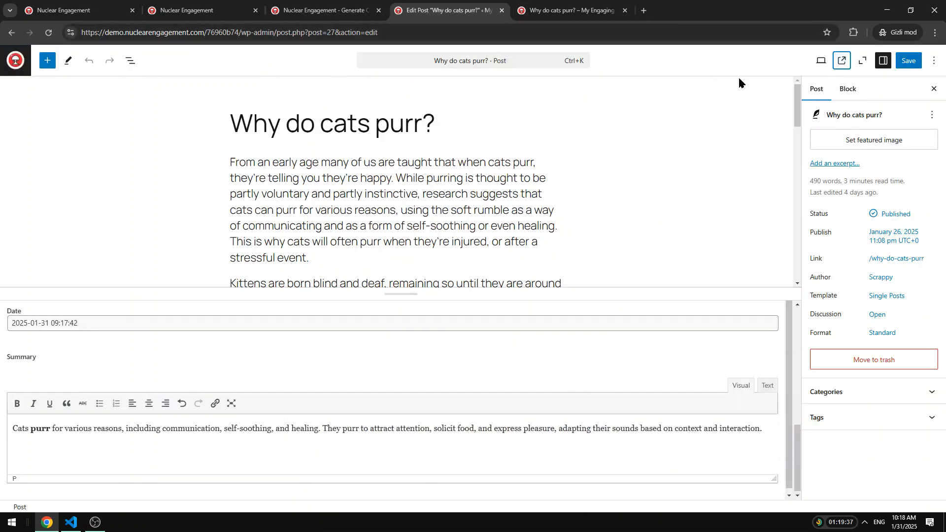
left_click(320, 10)
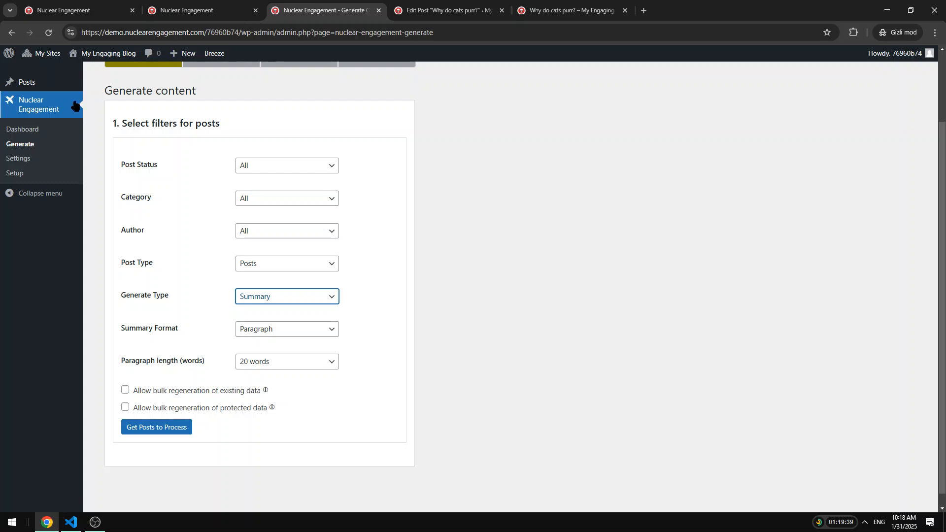
left_click(32, 158)
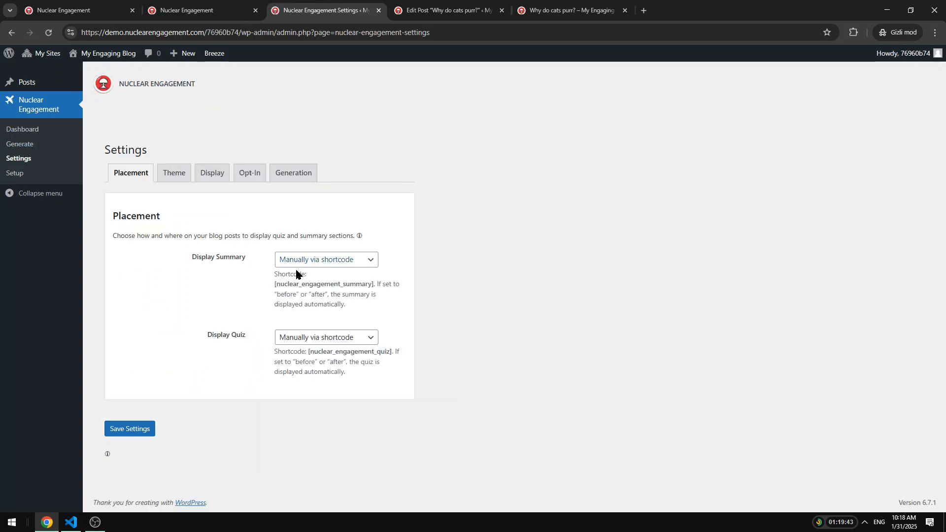
left_click(306, 261)
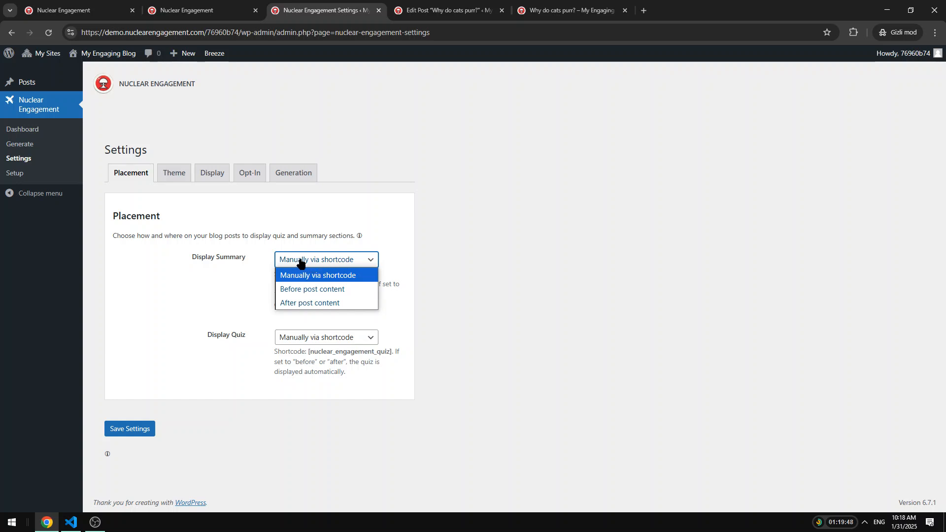
left_click(301, 261)
left_click(300, 261)
left_click(310, 290)
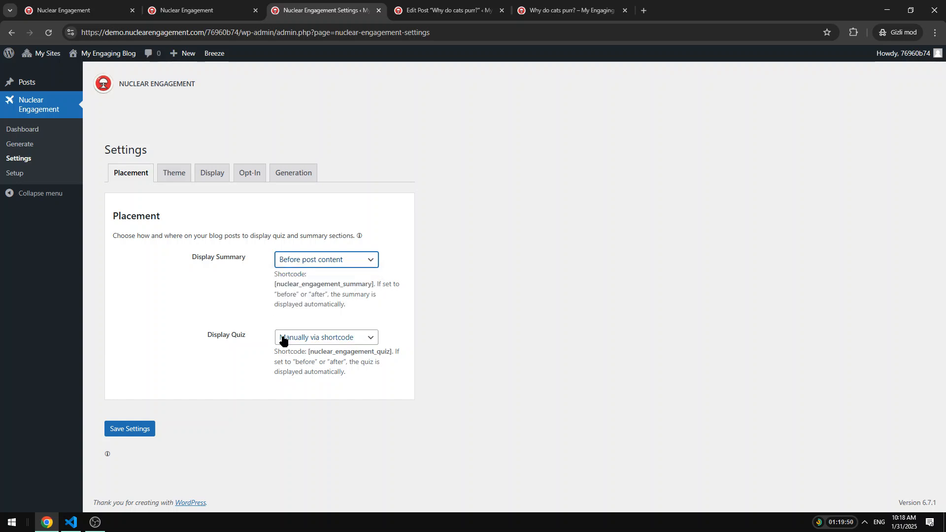
left_click(282, 338)
left_click(282, 382)
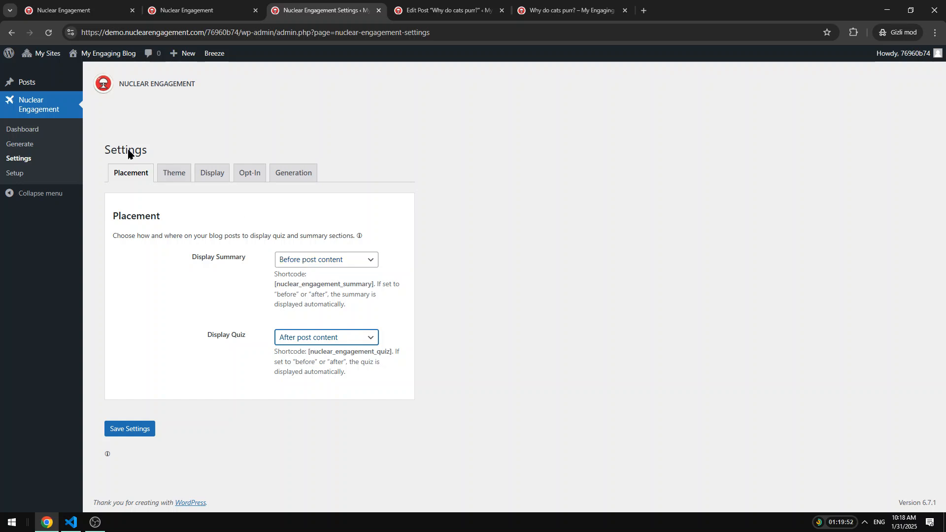
left_click(308, 260)
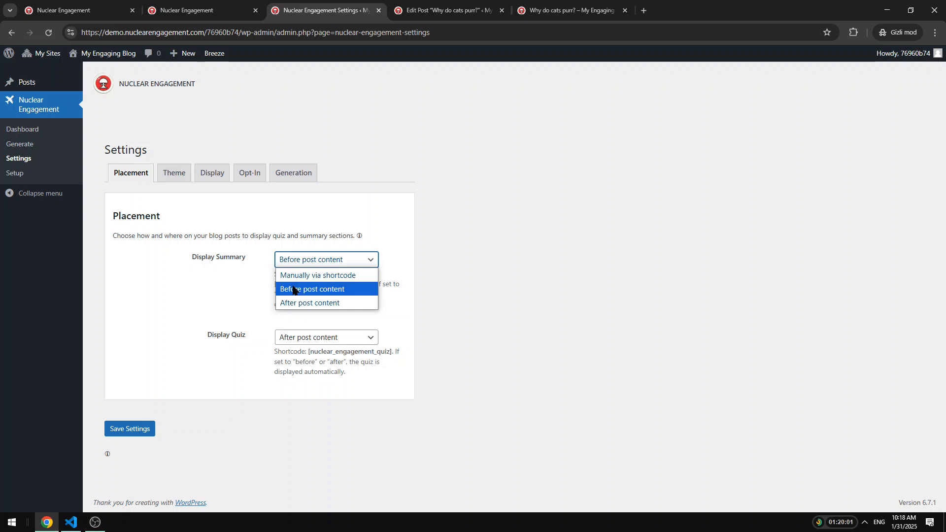
left_click(214, 213)
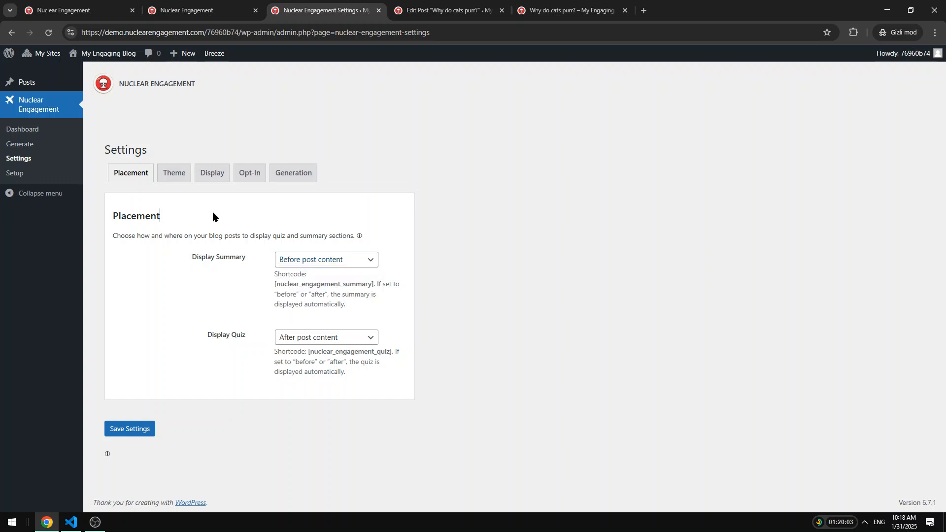
Examine the Theme presets and the Display settings for question and answer counts and custom quiz text
left_click(172, 175)
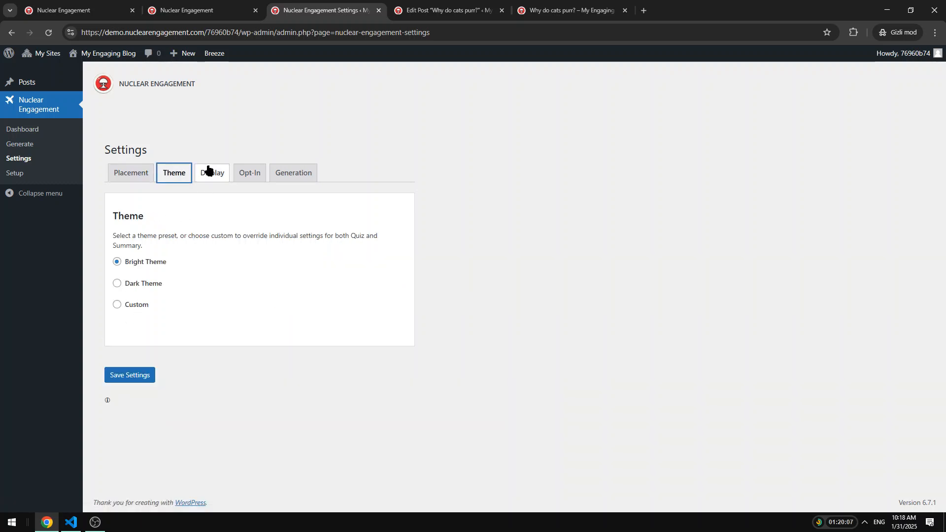
left_click(215, 179)
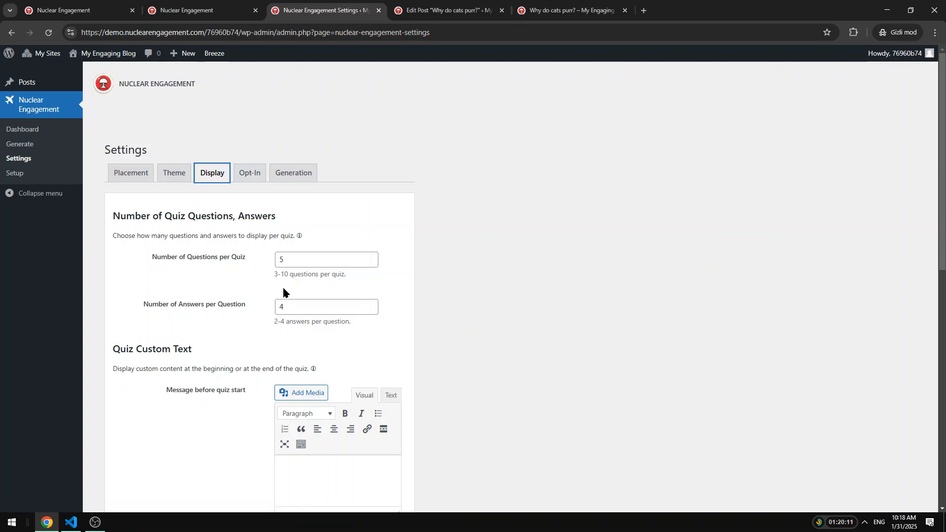
scroll(289, 235, "down", 2)
scroll(303, 286, "down", 2)
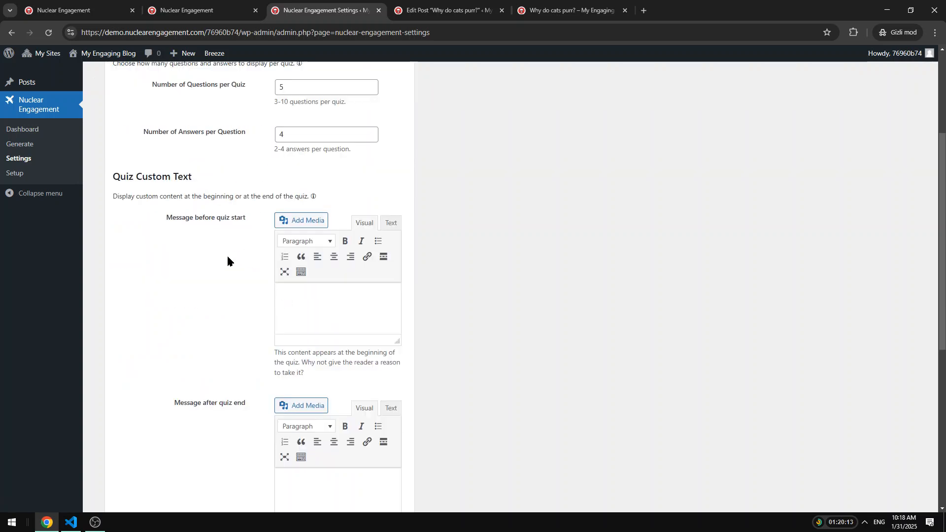
left_click_drag(120, 176, 188, 179)
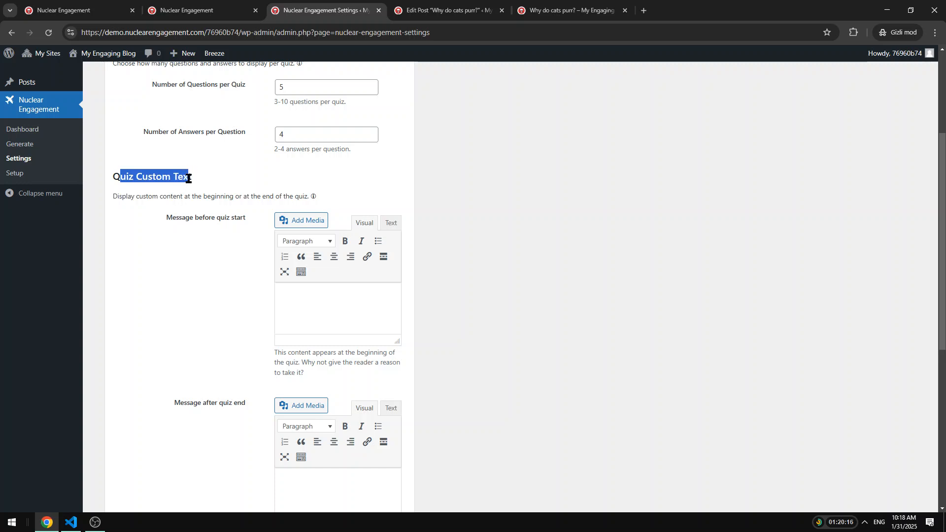
left_click(188, 179)
scroll(228, 313, "down", 6)
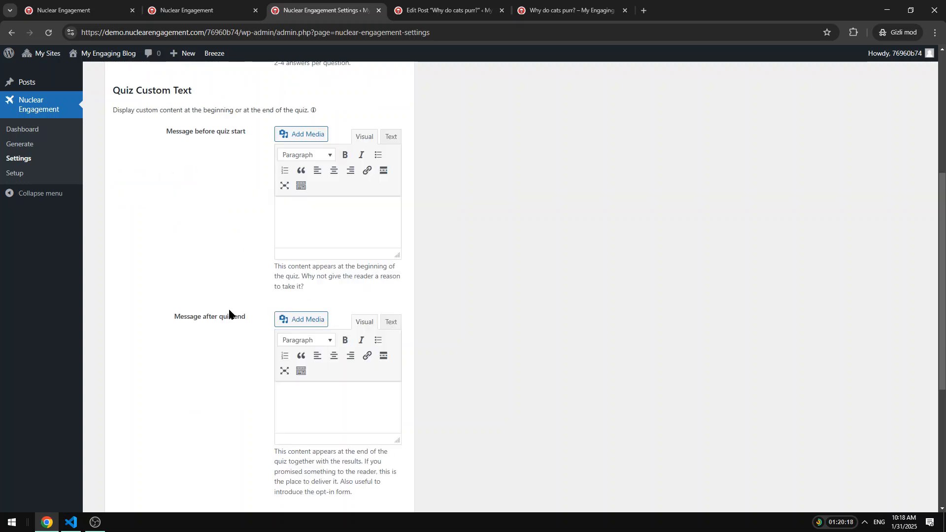
scroll(235, 301, "up", 4)
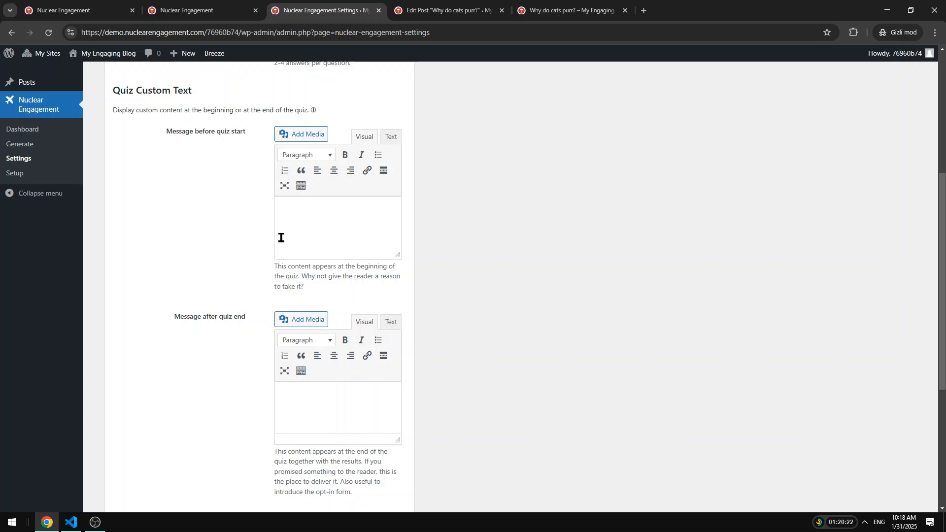
Enable the email opt-in form for the quiz results in the plugin settings
scroll(286, 239, "up", 6)
left_click(250, 175)
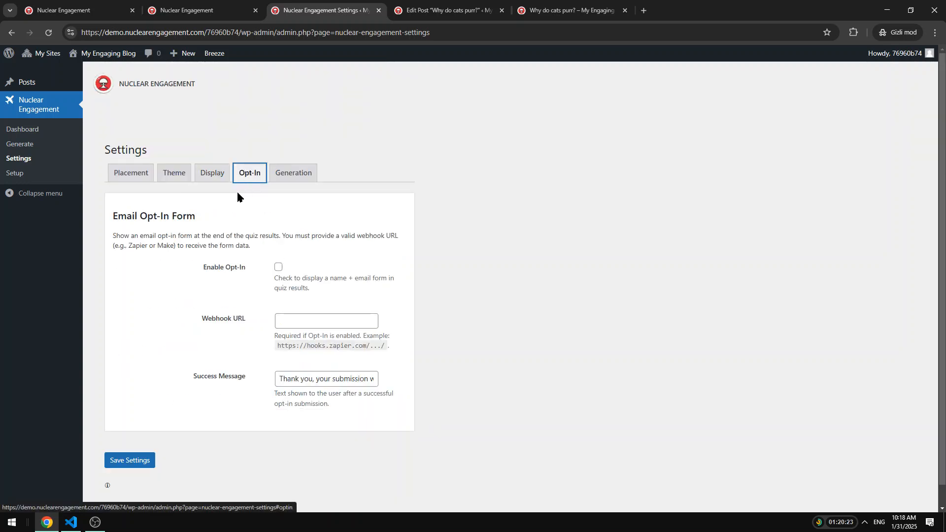
left_click(279, 267)
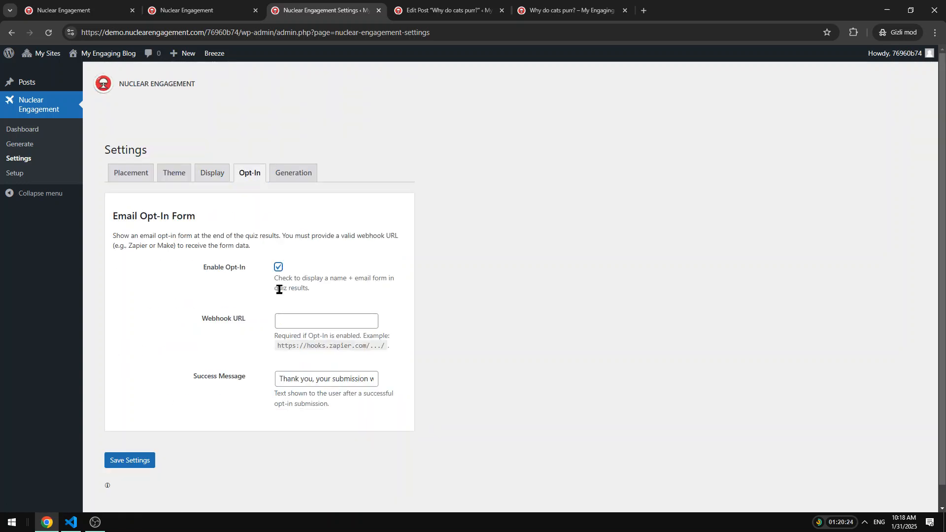
Examine the Generation settings, including the auto-generate options and allowed post types, and return to the Placement settings
left_click(295, 173)
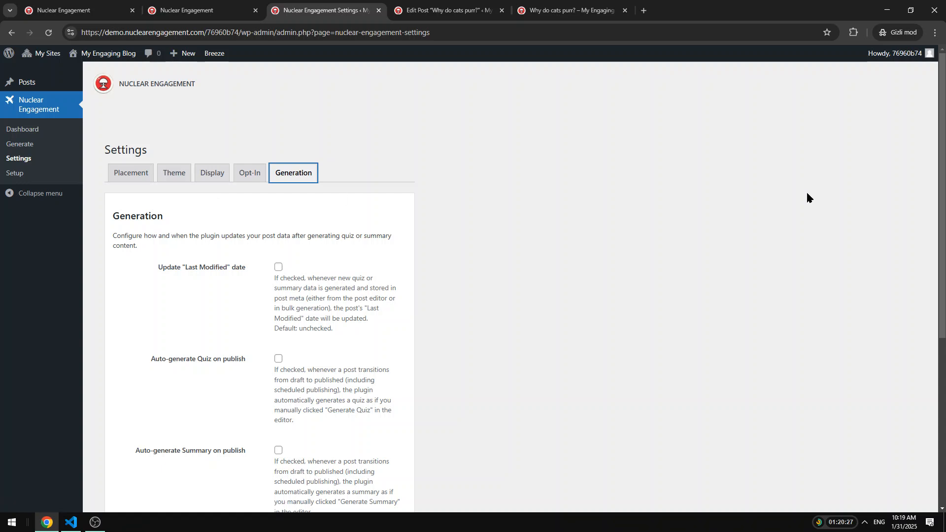
left_click_drag(941, 197, 942, 309)
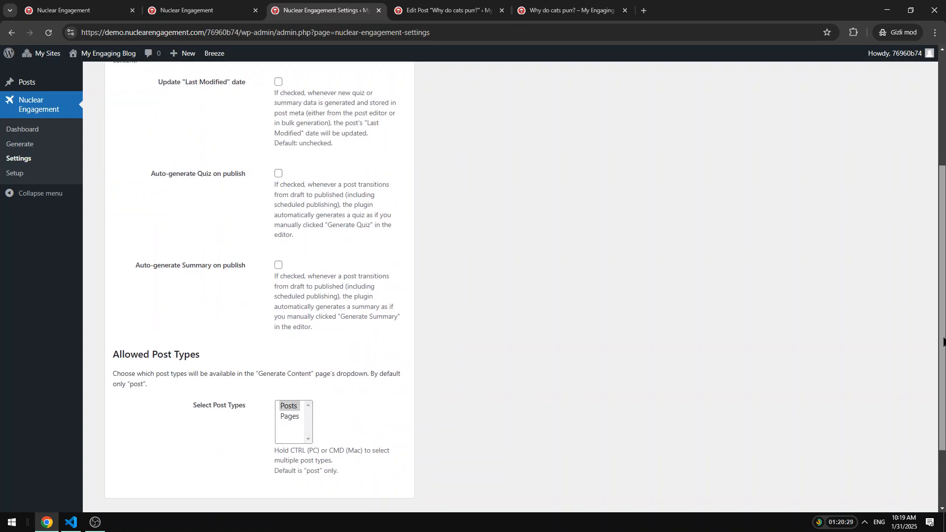
scroll(741, 221, "up", 5)
left_click(119, 162)
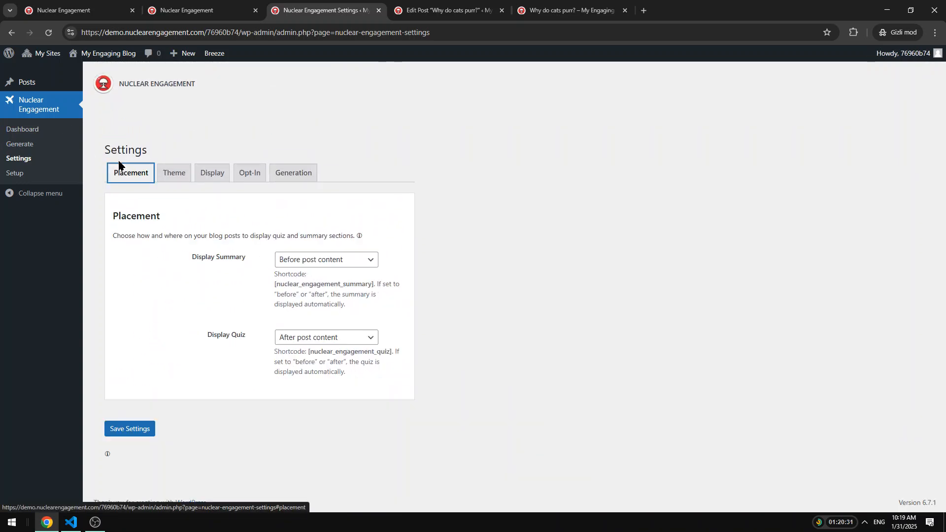
Check the plugin dashboard's post inventory overview of quizzes and summaries
left_click(29, 133)
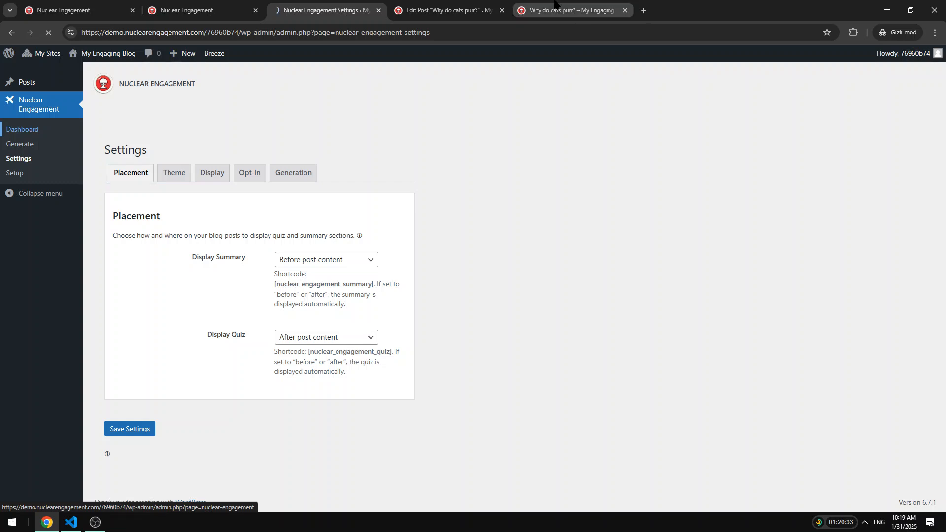
left_click(415, 11)
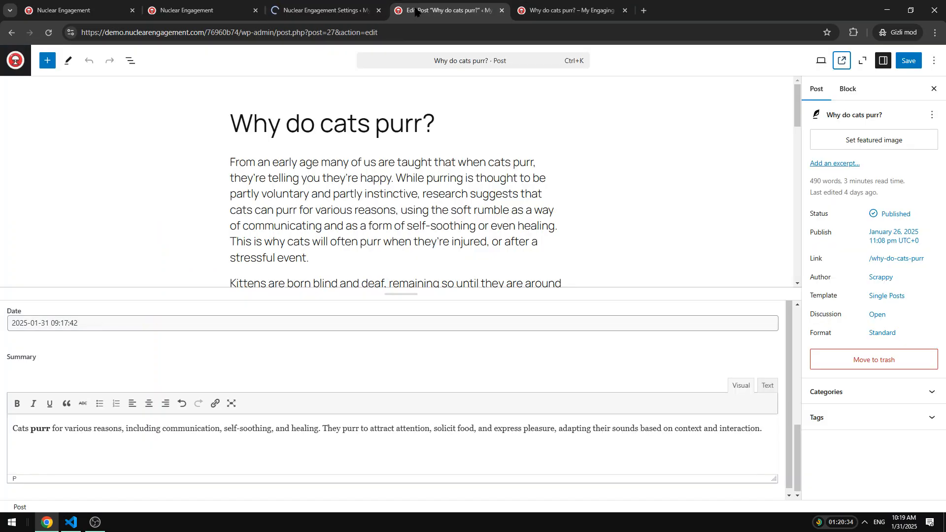
left_click(357, 4)
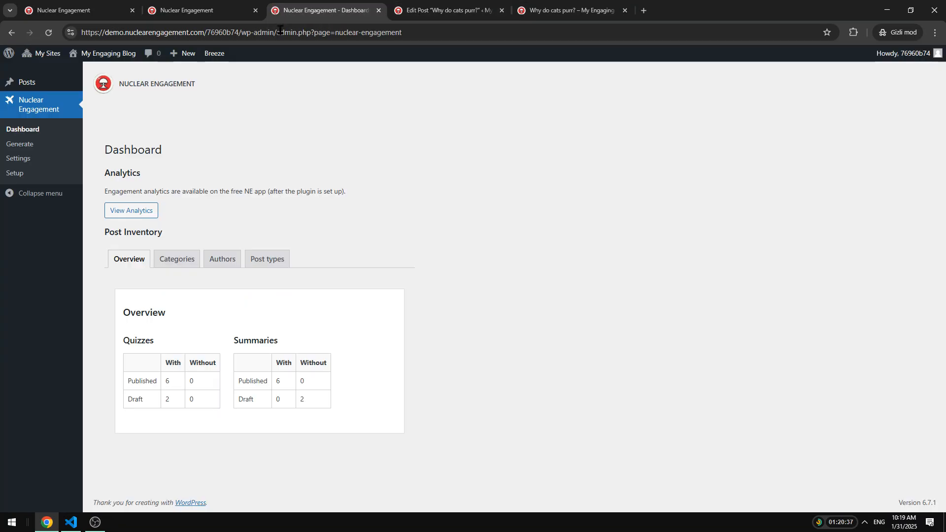
Recheck the plugin's Placement and Theme settings and return to the content generation page
left_click(41, 157)
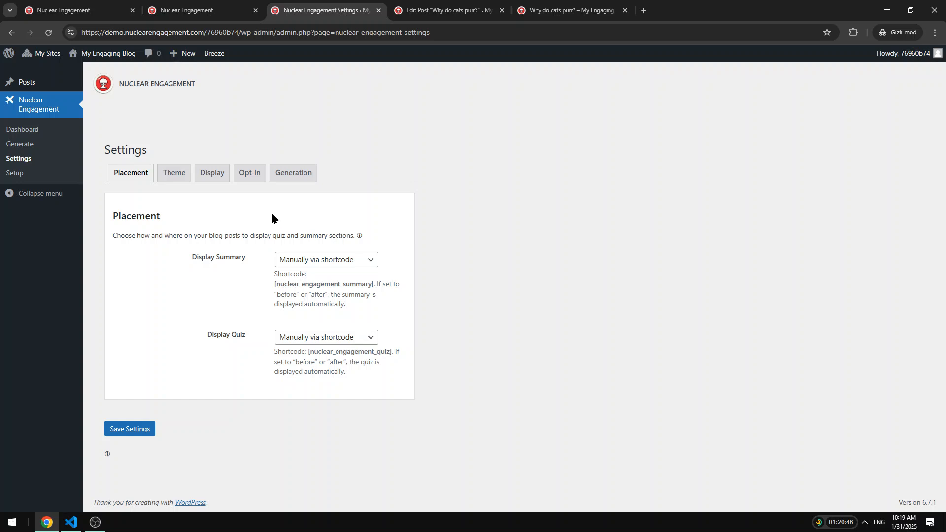
left_click(175, 175)
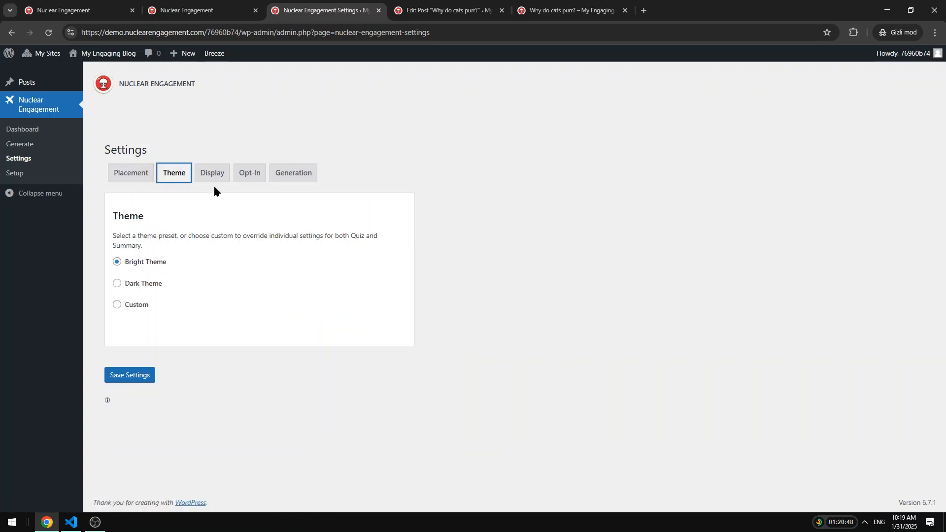
left_click(131, 175)
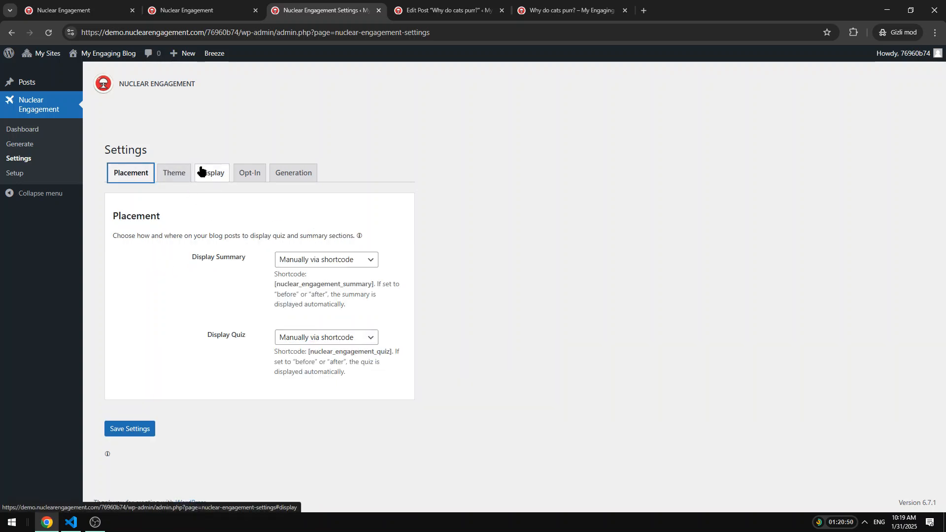
left_click(31, 145)
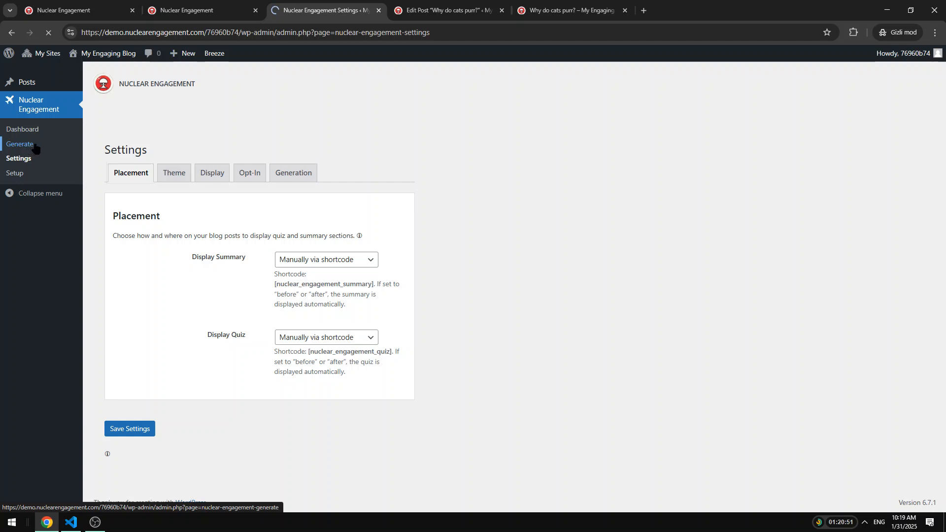